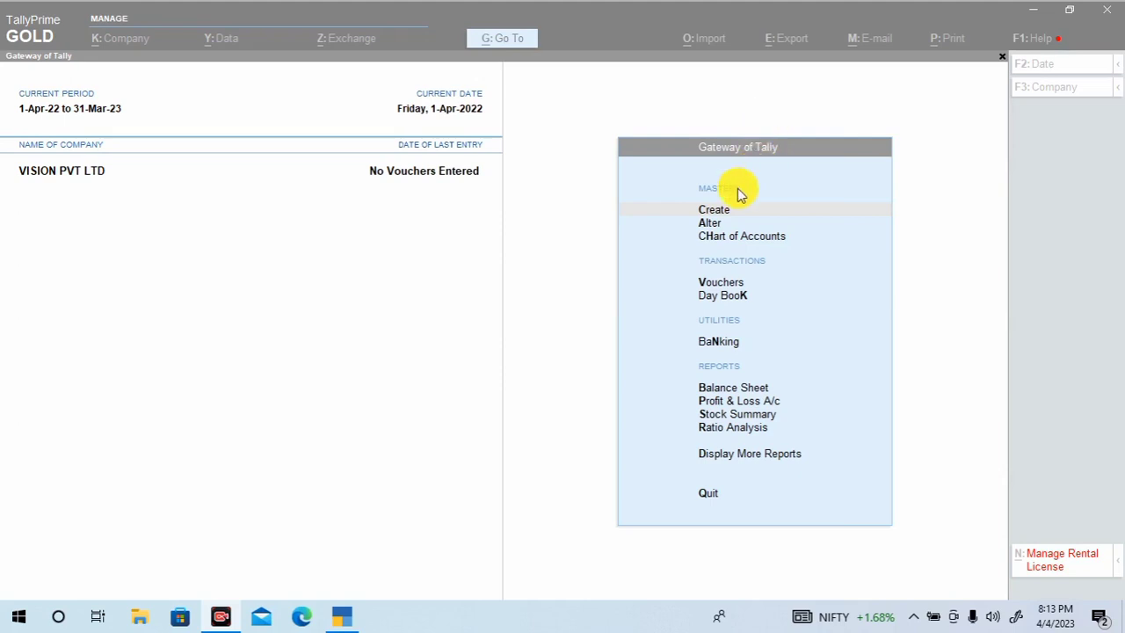
Create and save a ledger named CAPITAL under the Capital Account group.
click(730, 213)
click(730, 211)
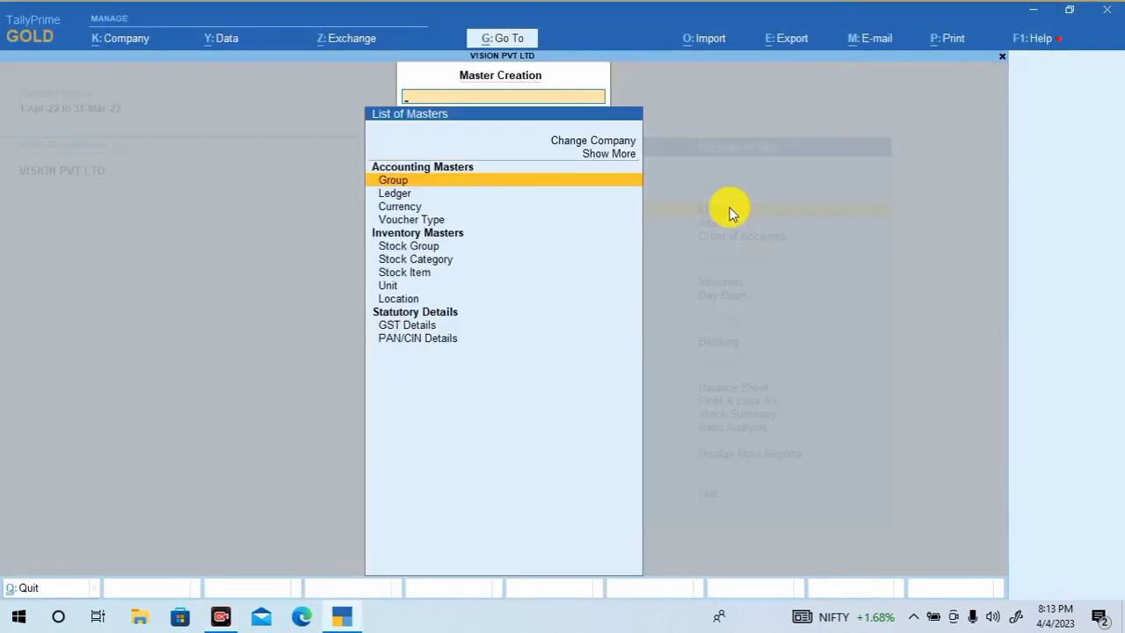
key(Down)
key(Return)
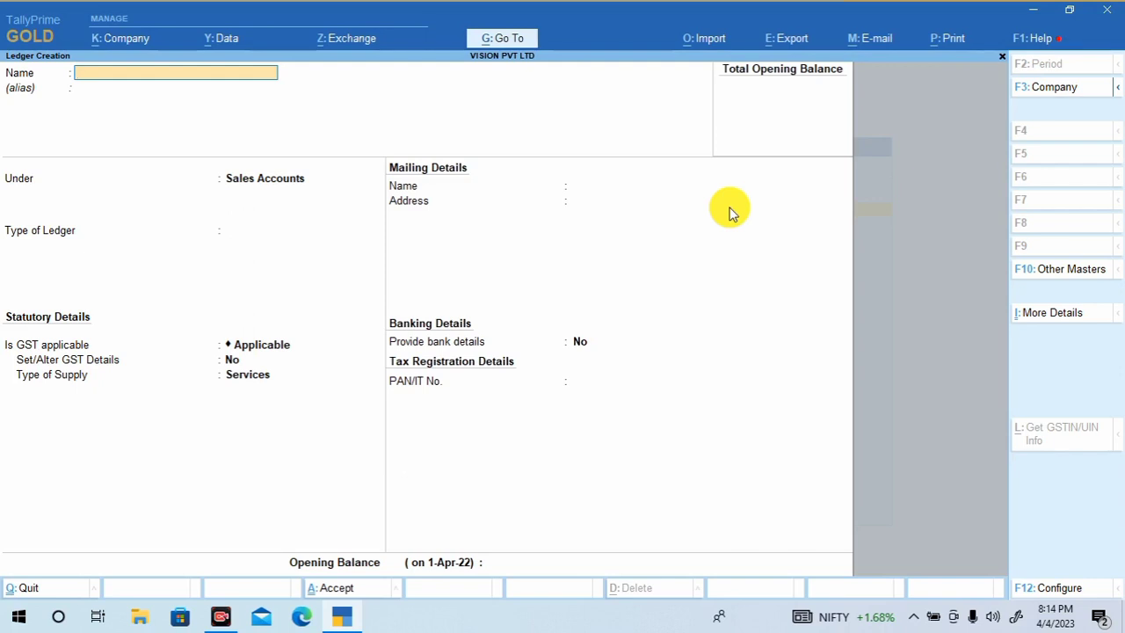
text(CAPI)
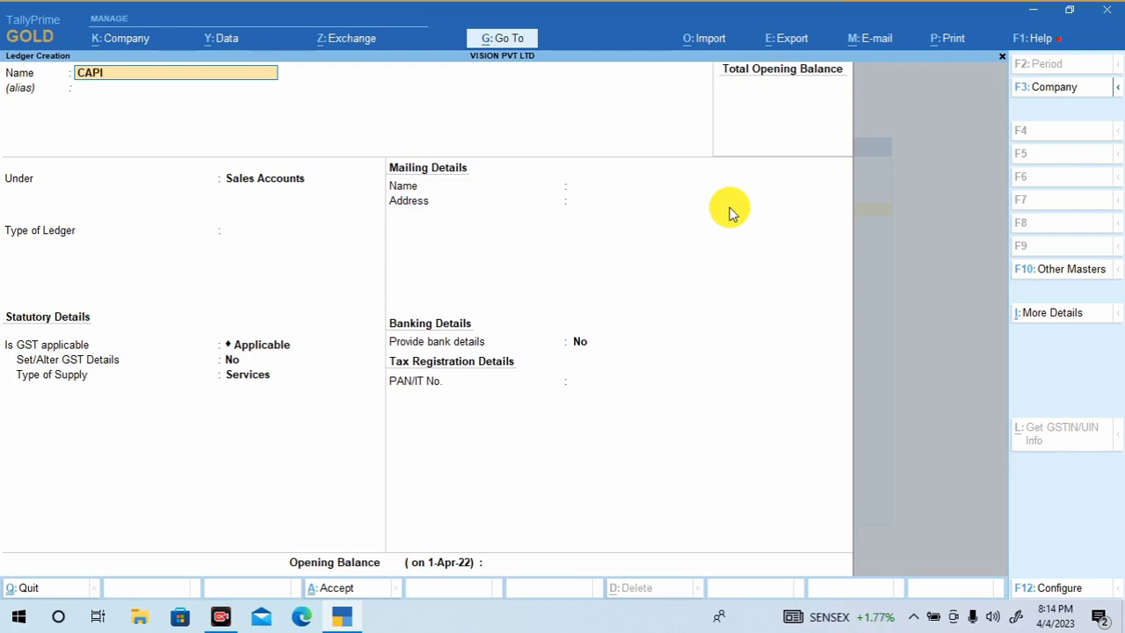
text(TAL)
key(Return)
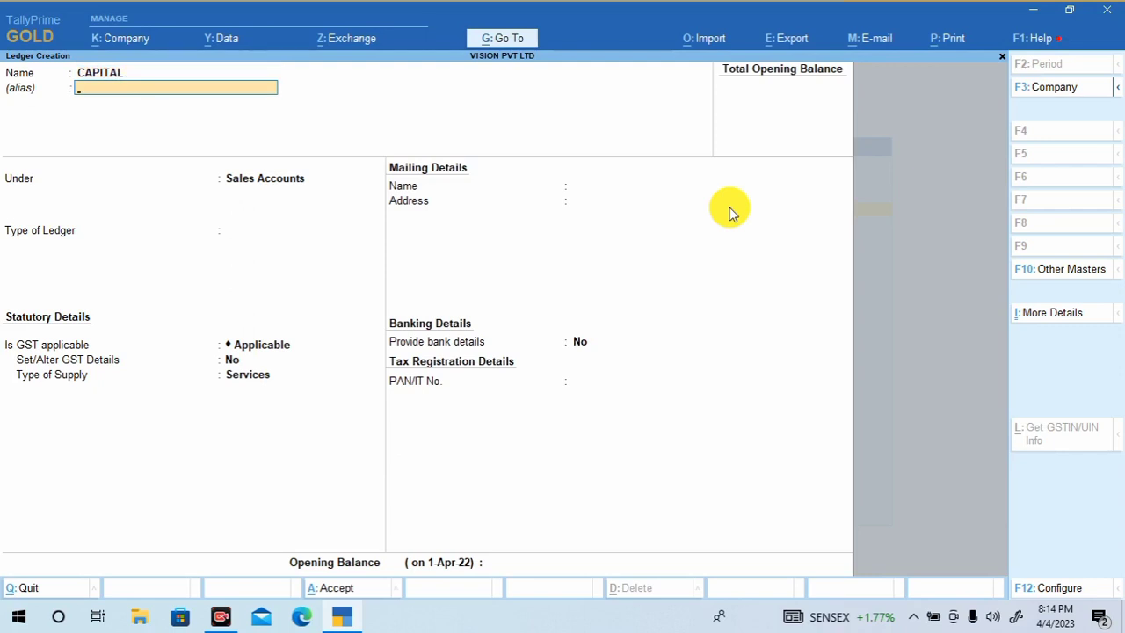
key(Return)
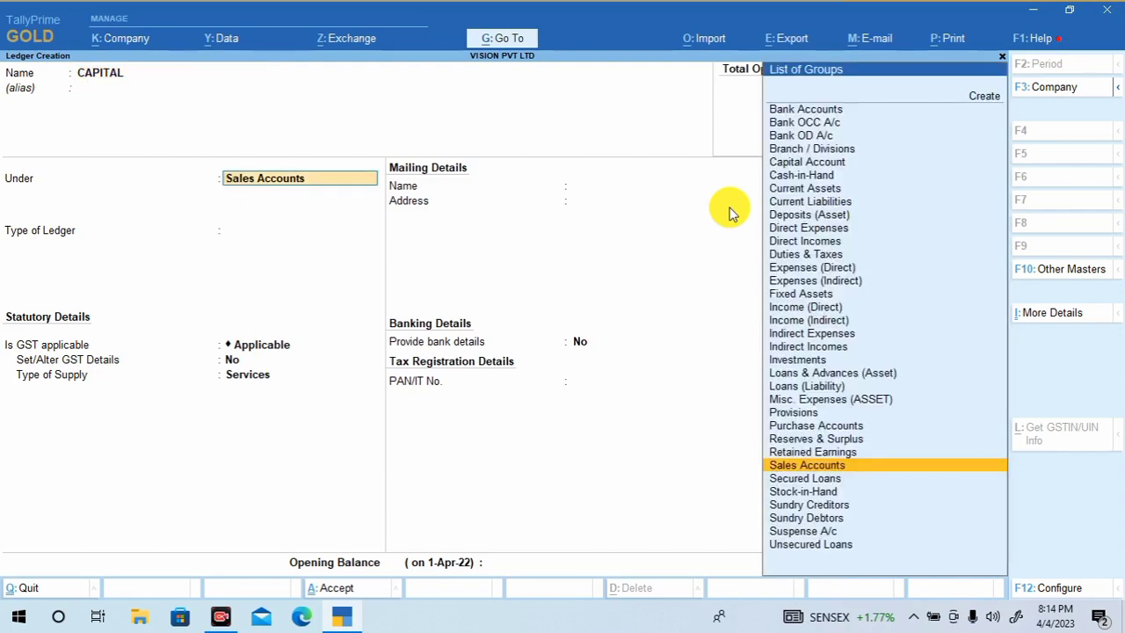
text(C)
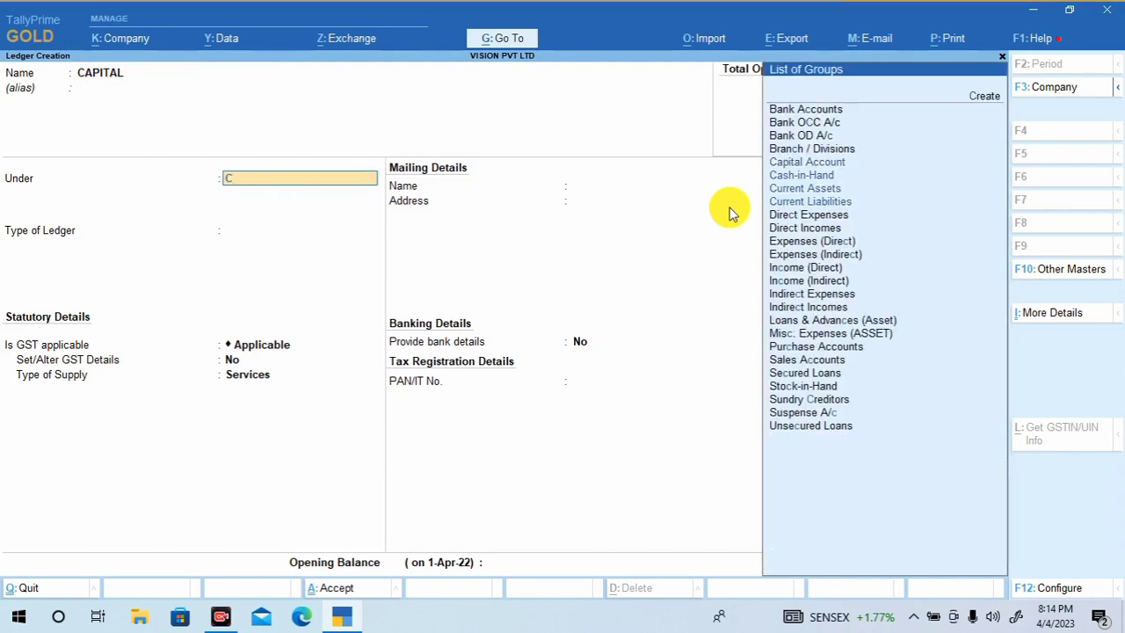
key(Return)
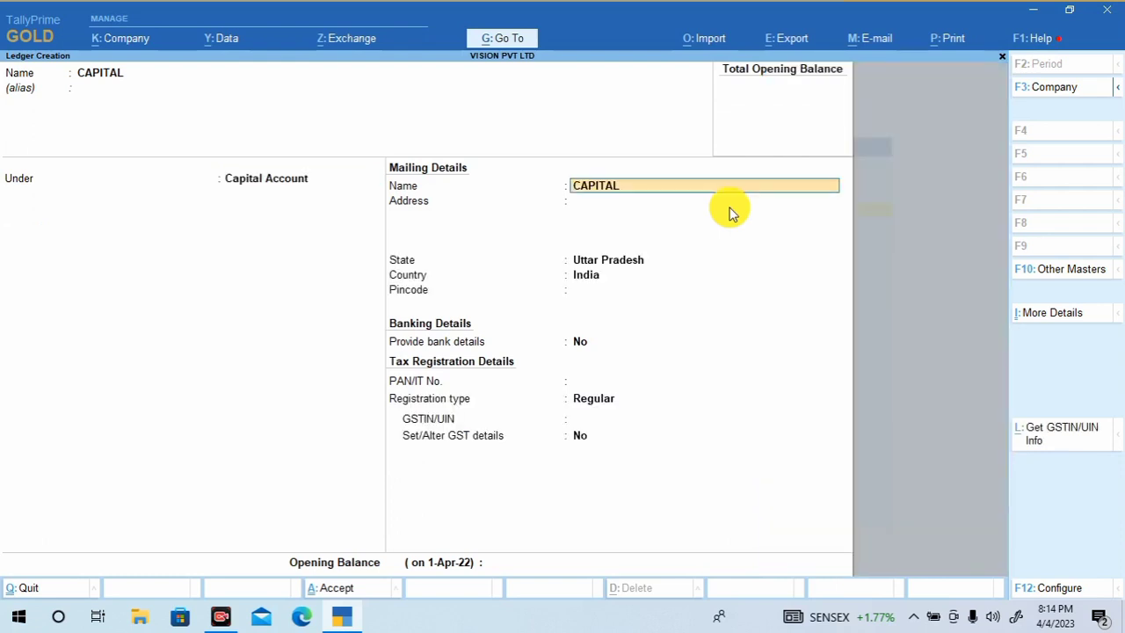
key(ctrl+a)
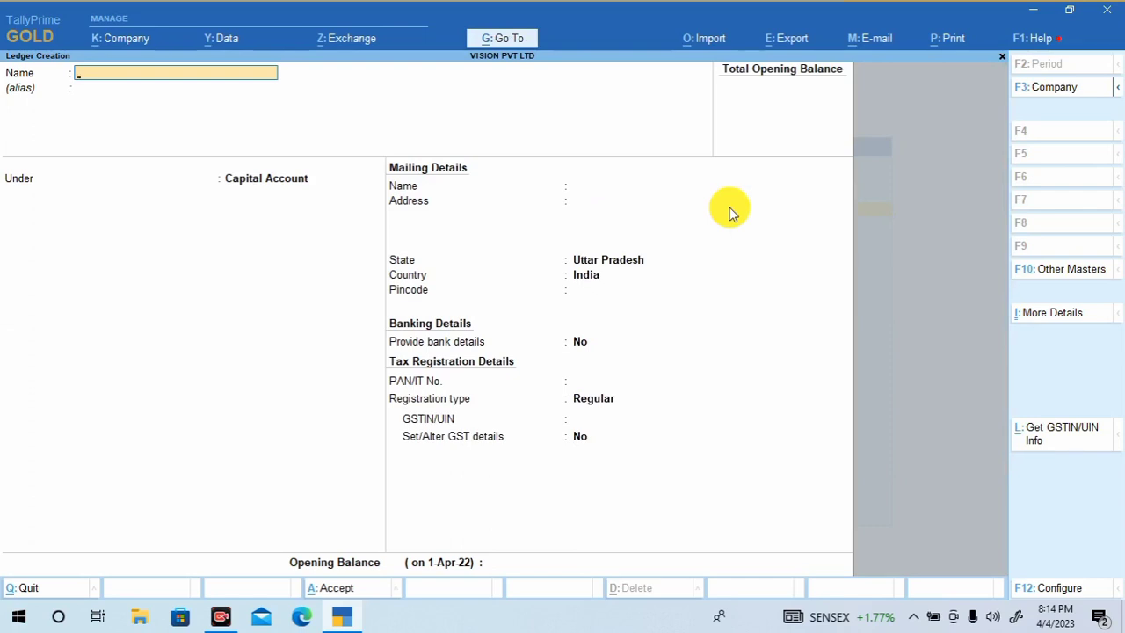
Create and save a ledger named PURCHASE under the Purchase Accounts group.
text(PURCHASE)
key(Return)
key(Return)
text(P)
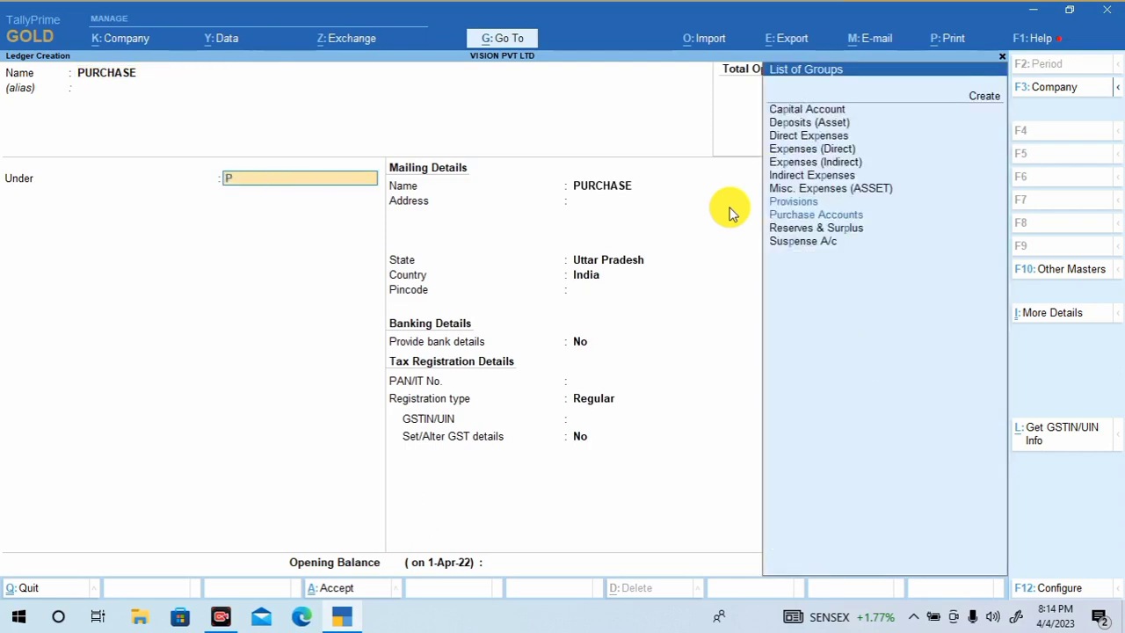
key(Down)
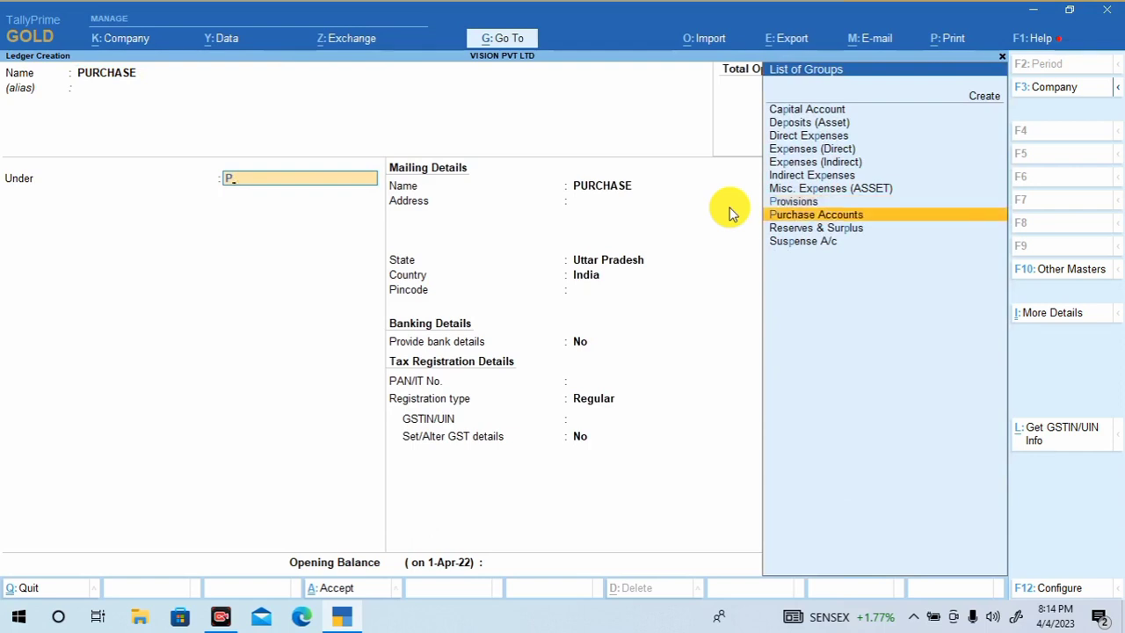
key(Return)
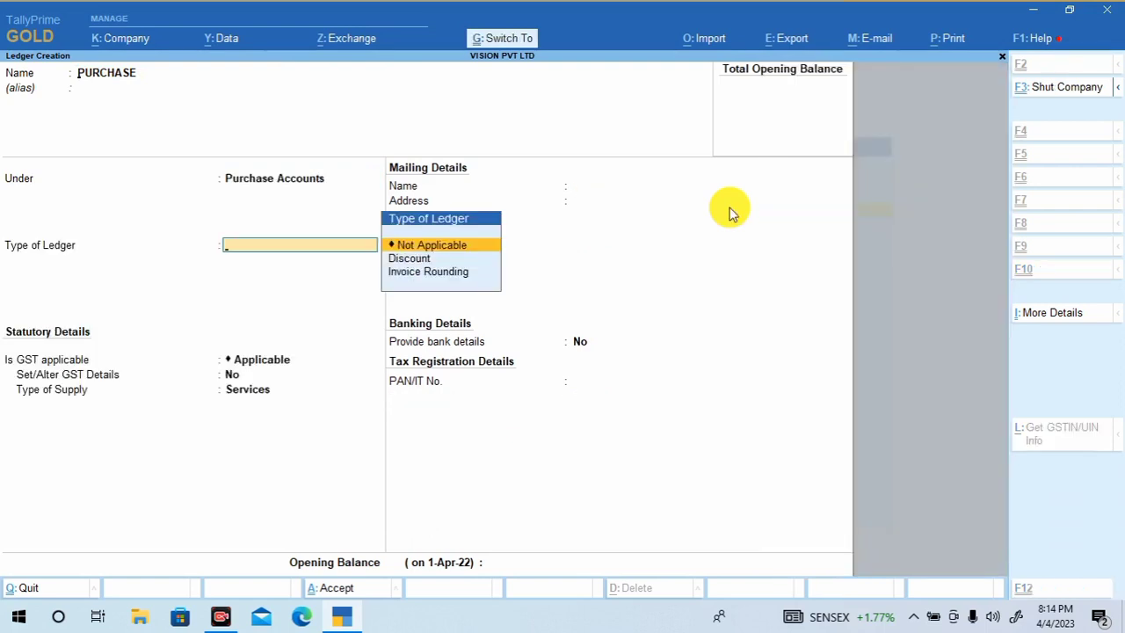
key(ctrl+a)
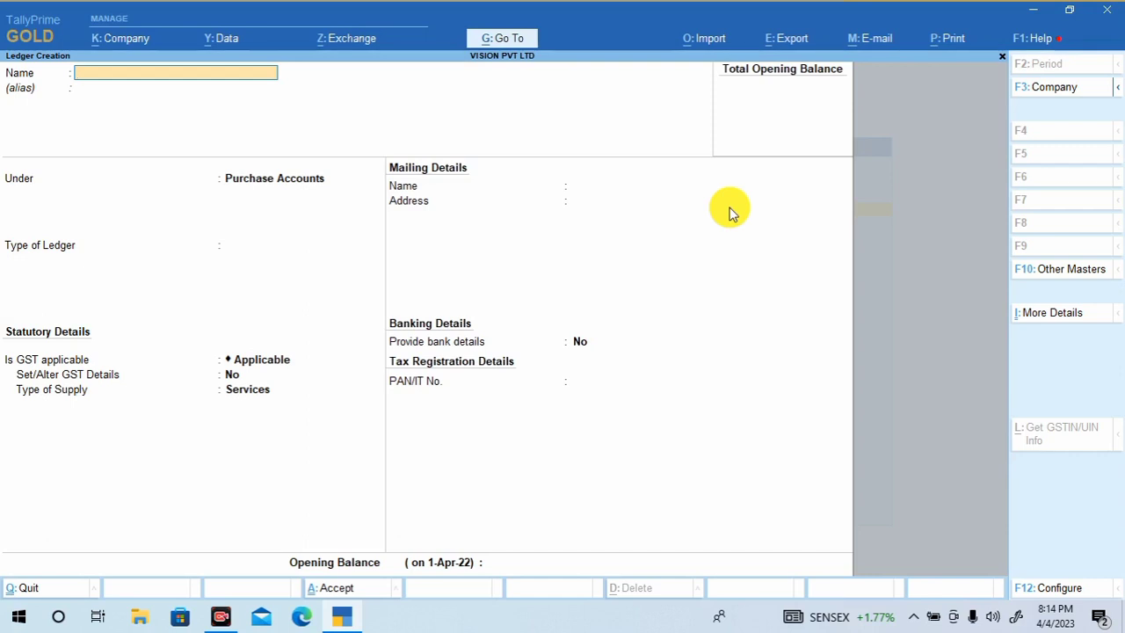
Create and save a ledger named SALE under the Sales Accounts group.
text(SALE)
key(Return)
text(S)
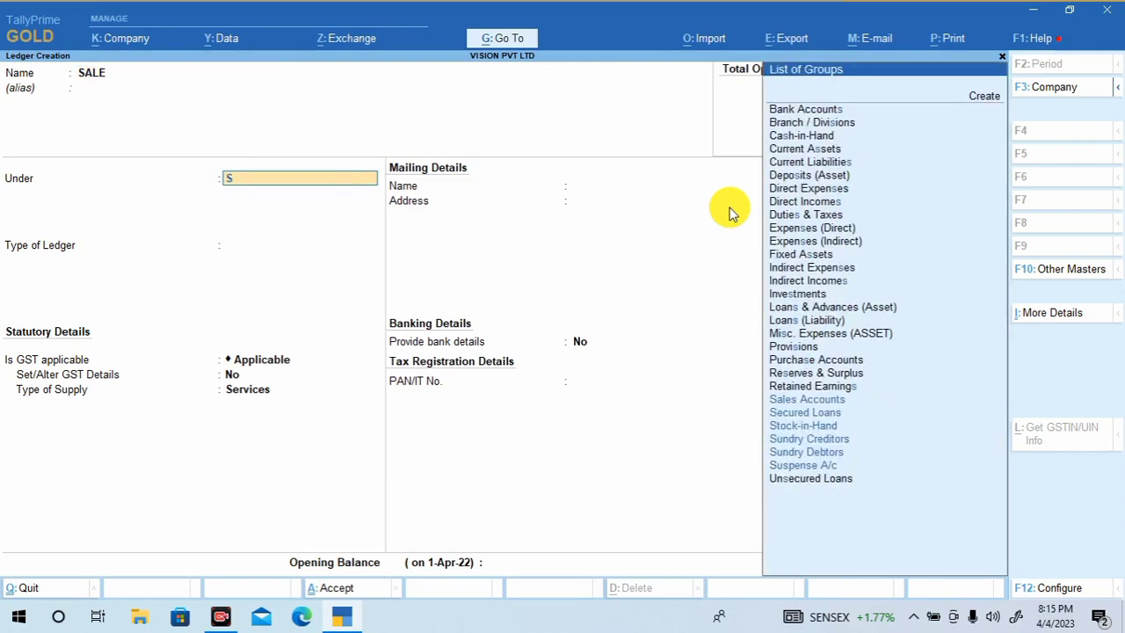
key(Down)
key(Up)
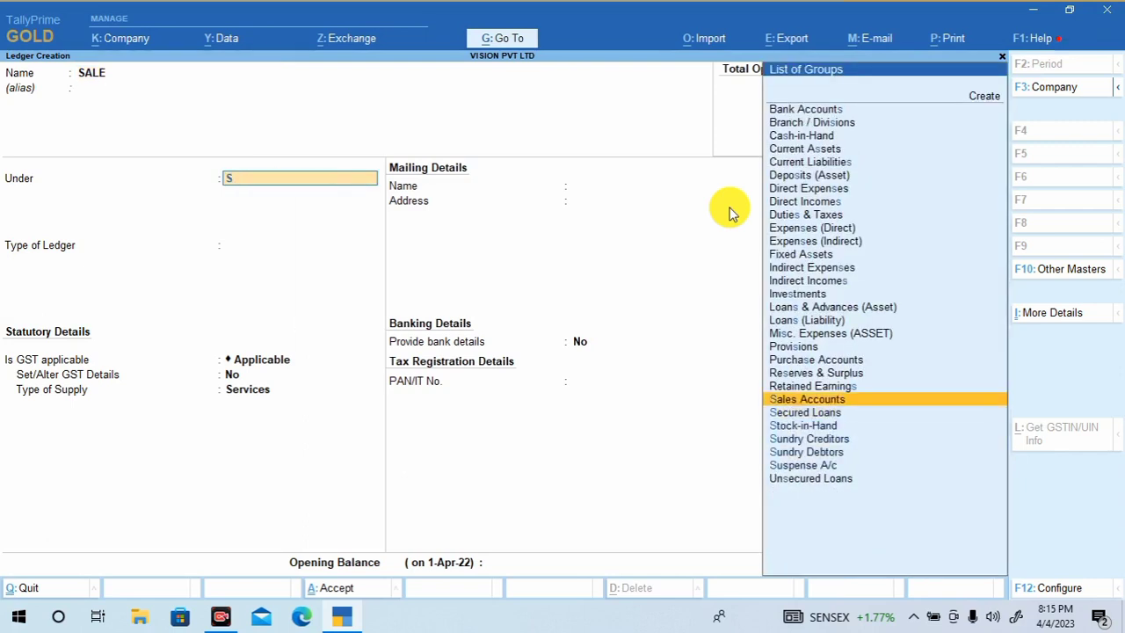
key(Return)
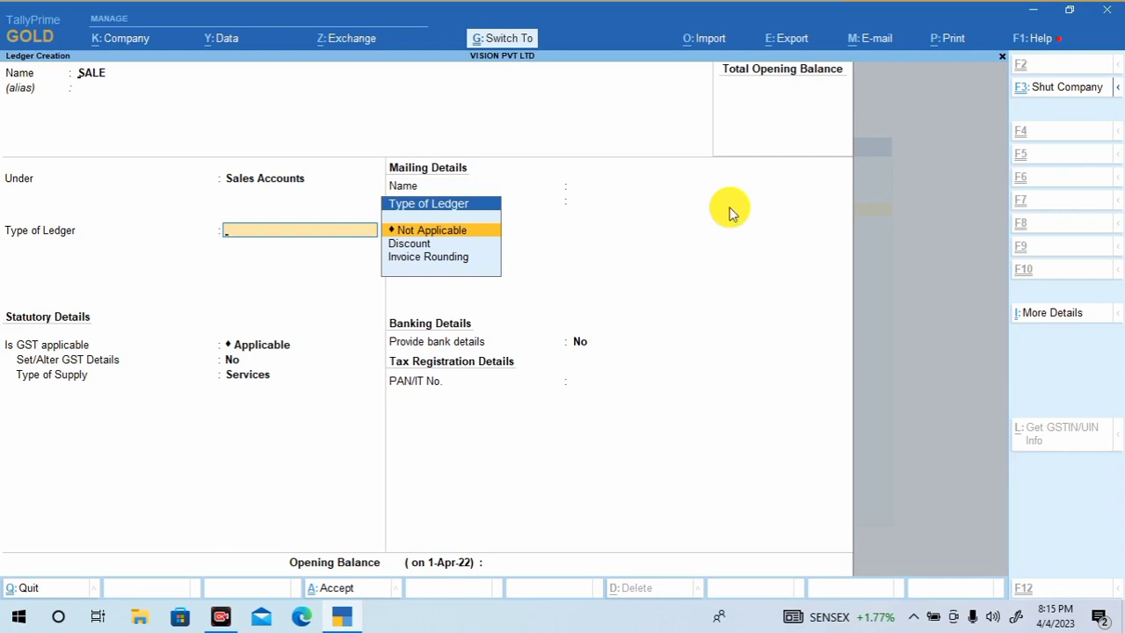
key(ctrl+a)
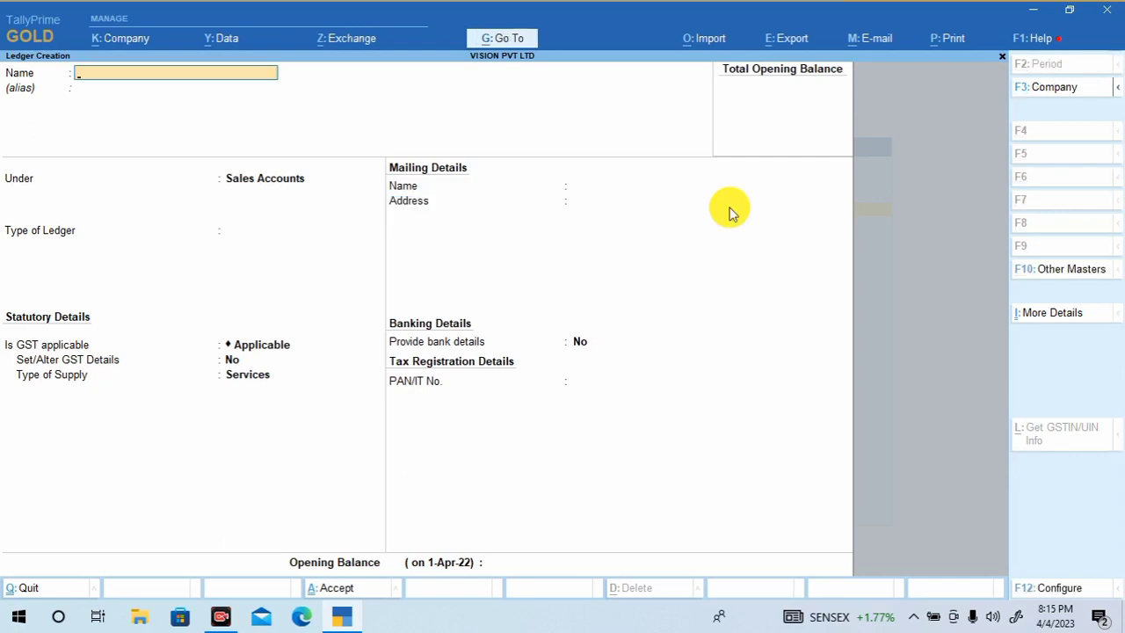
Create and save a ledger named ADVERTIESEMENT under the Indirect Expenses group.
text(ADVERTIESEMENT)
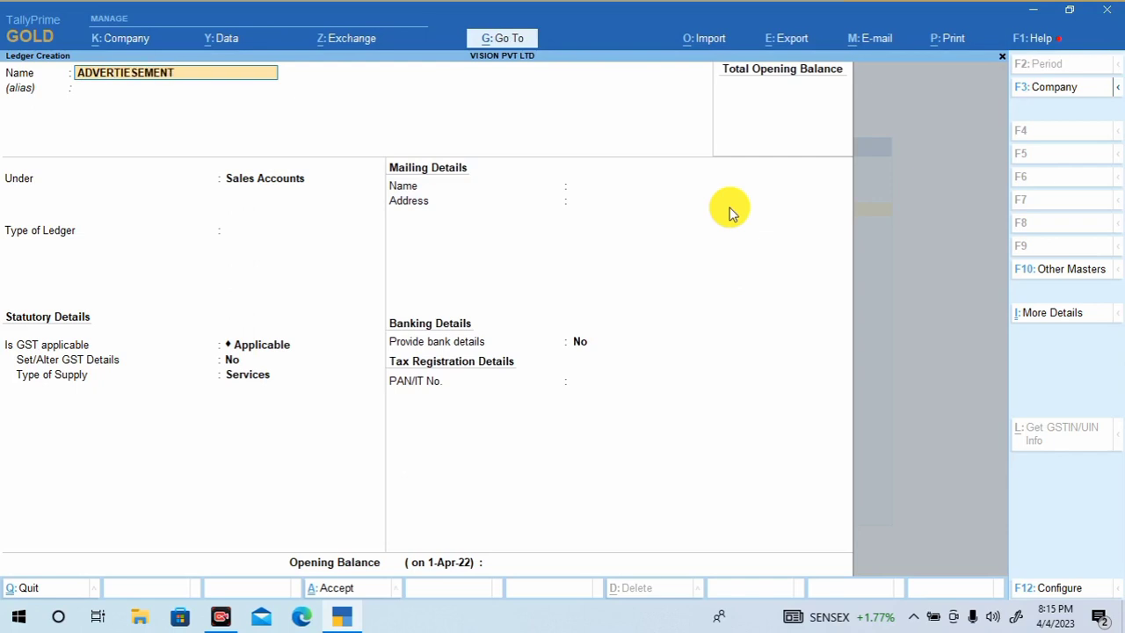
key(Return)
key(Return)
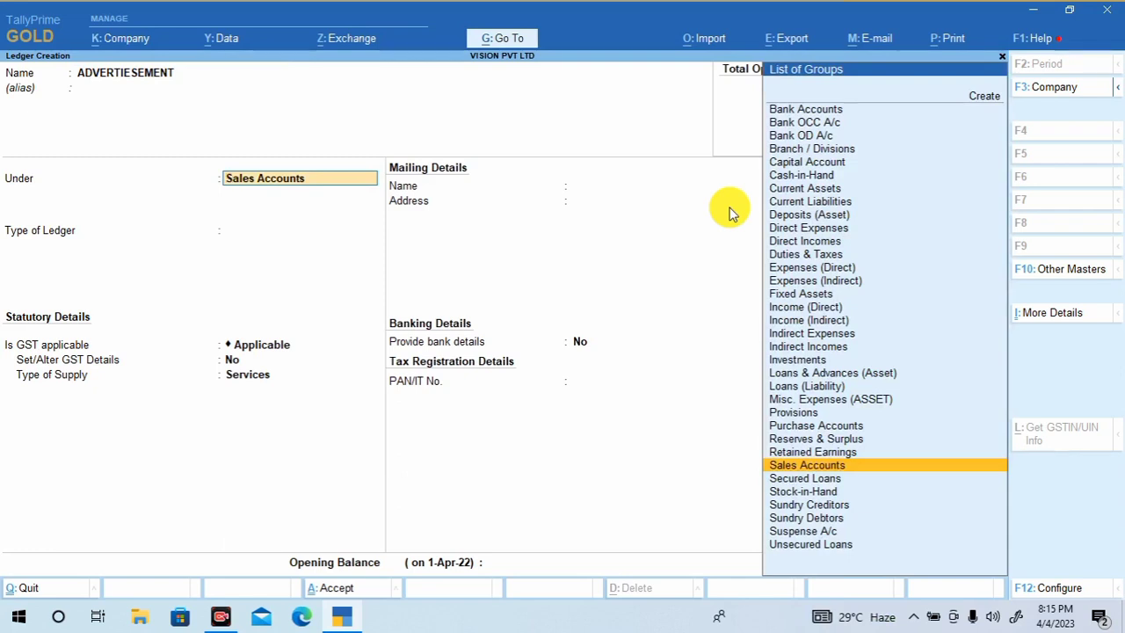
text(i)
key(Down)
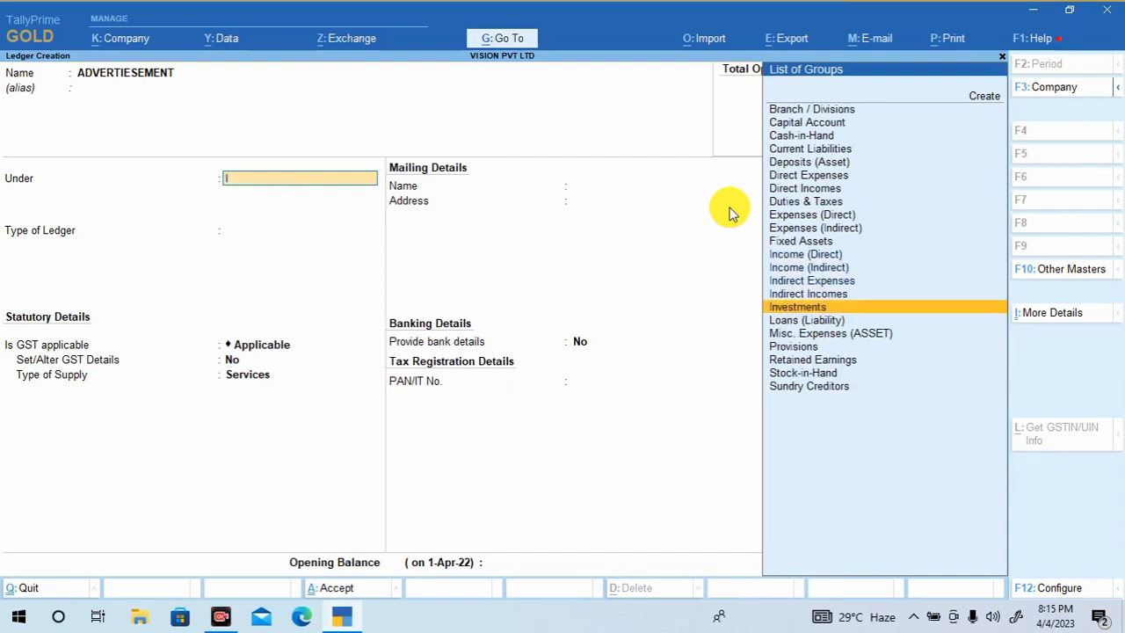
key(Up)
key(Up)
key(Return)
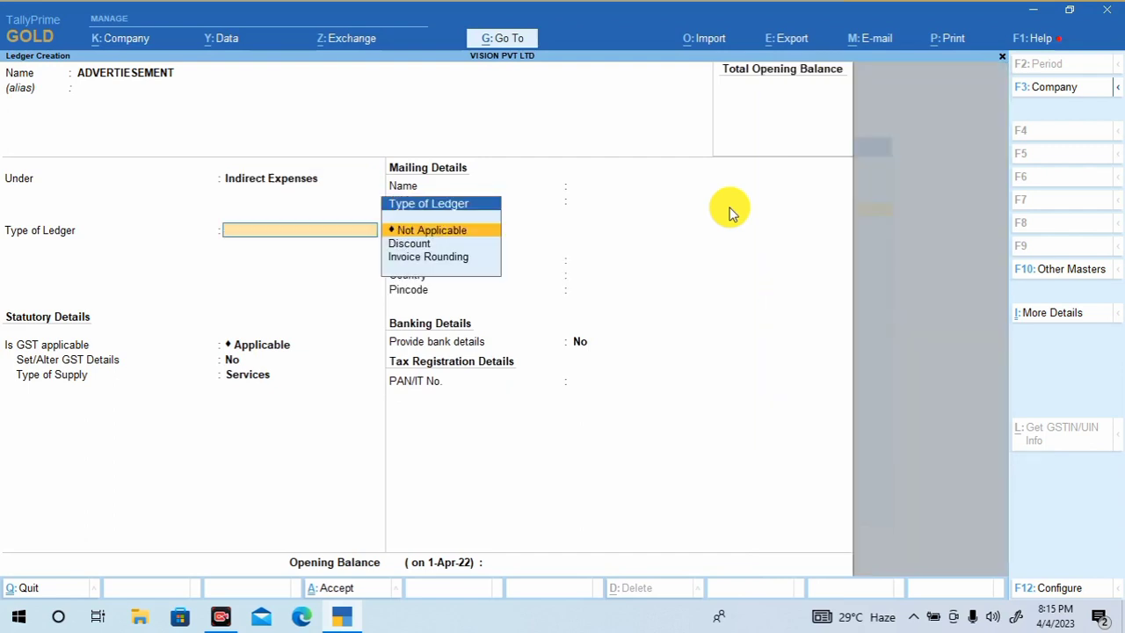
key(ctrl)
key(ctrl+a)
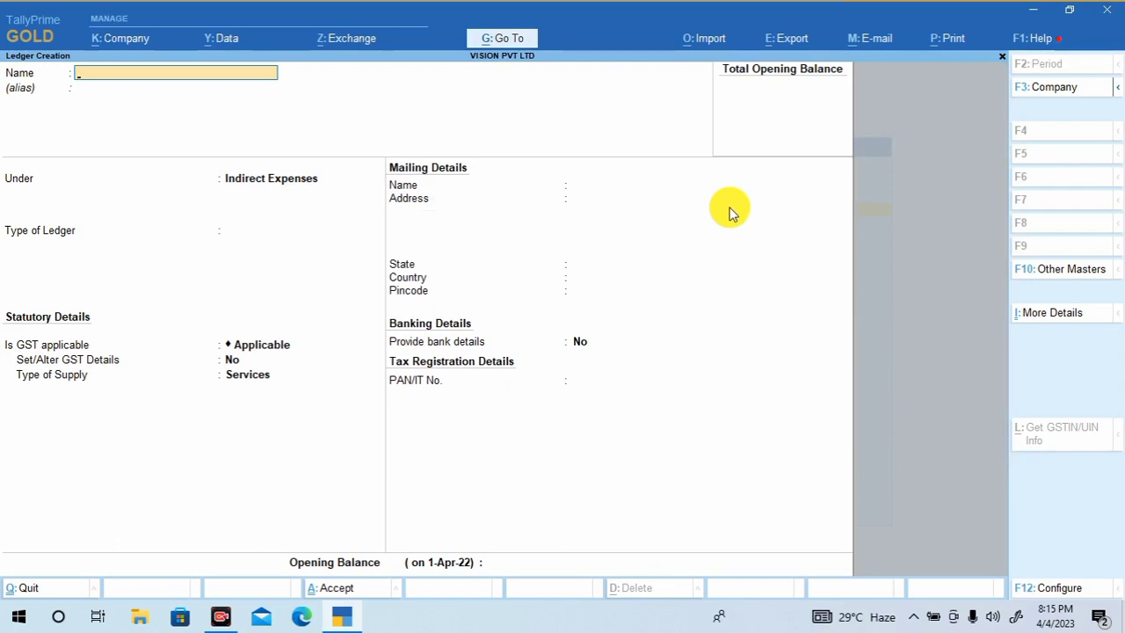
Create and save a ledger named GENERAL EXPENSES under Indirect Expenses, and return to the Gateway of Tally.
text(GENERAL EXPENSES)
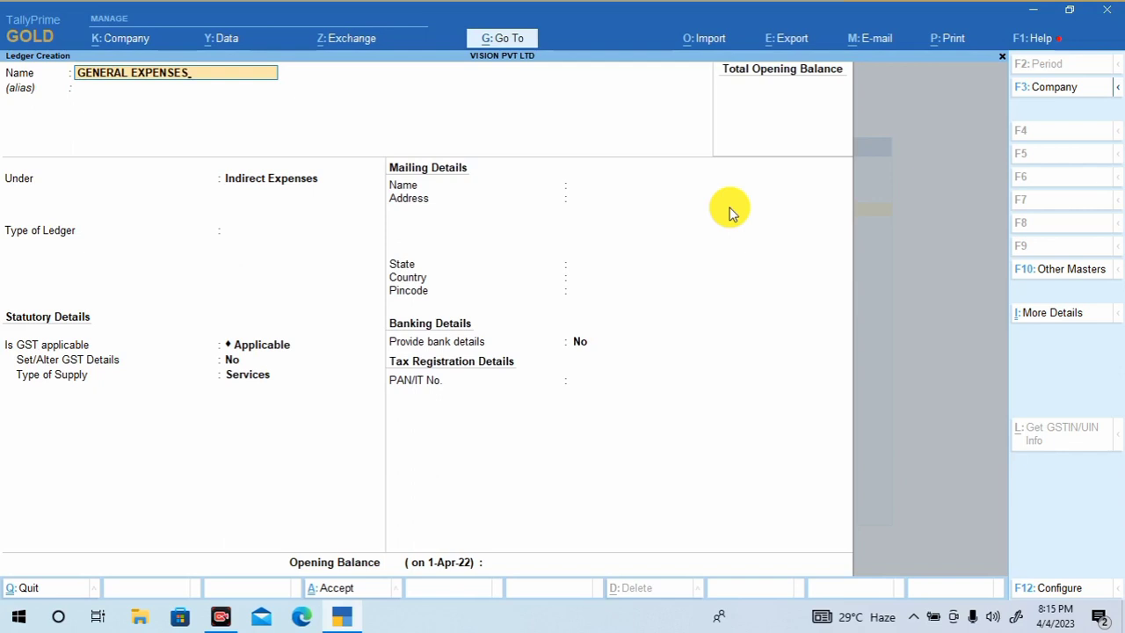
key(Return)
key(Return)
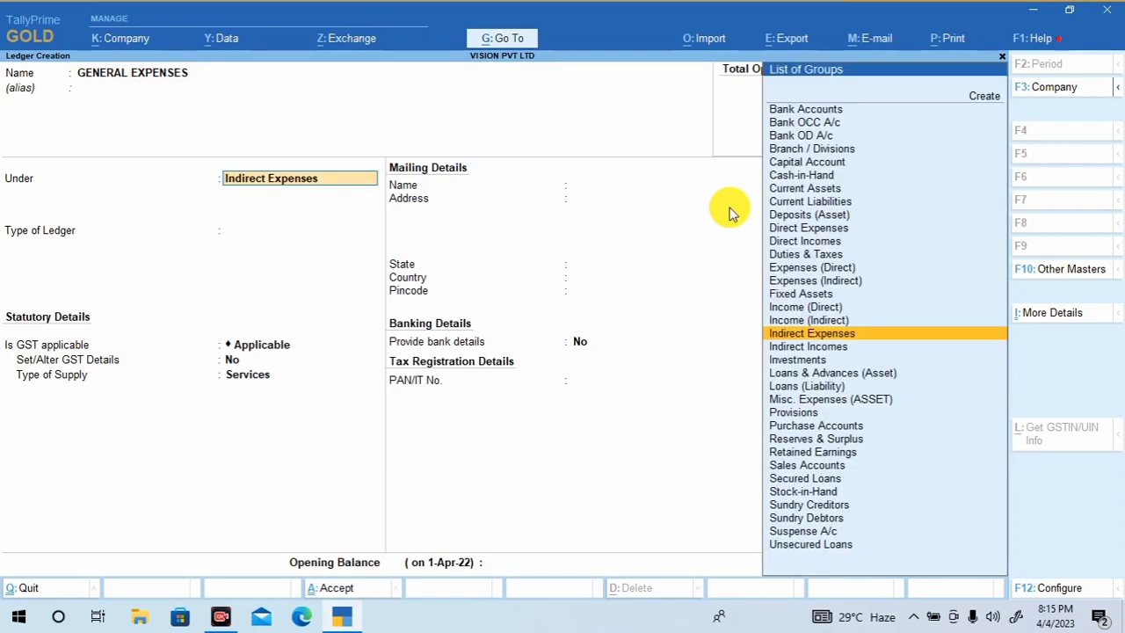
key(ctrl)
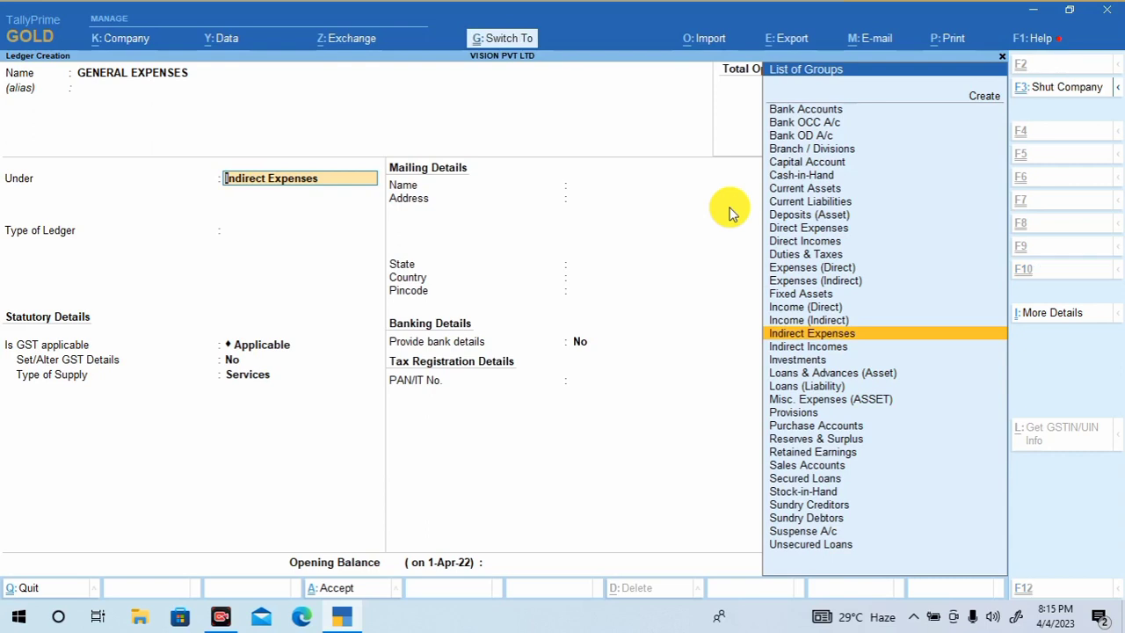
key(ctrl+a)
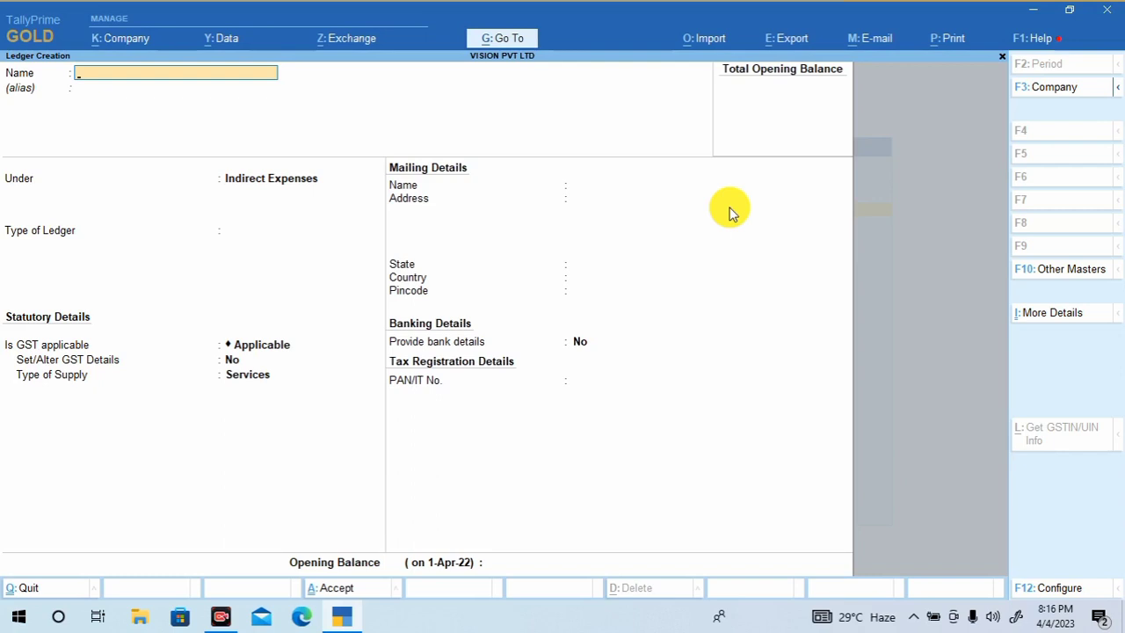
key(Escape)
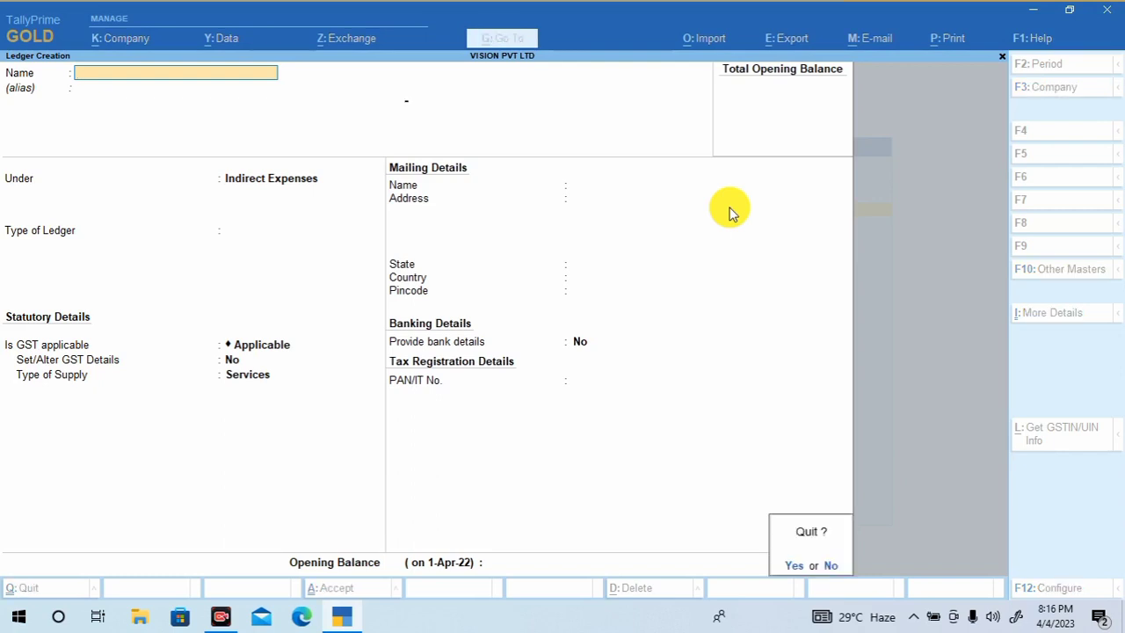
key(Return)
key(Escape)
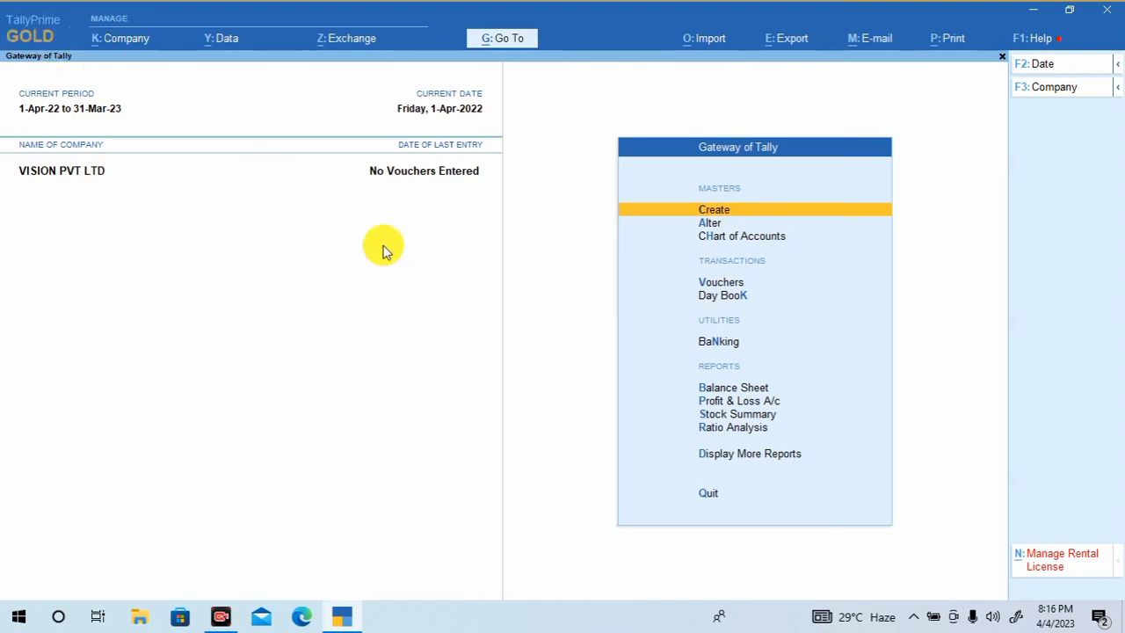
Start a Receipt voucher and credit the CAPITAL ledger with 10,000.
click(714, 284)
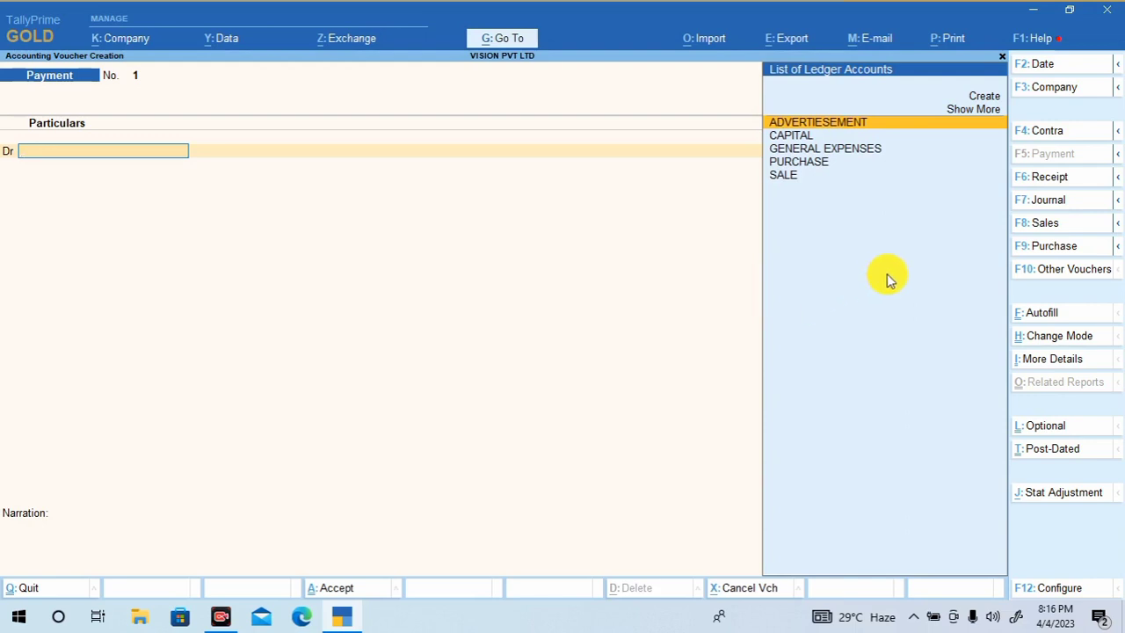
click(1048, 180)
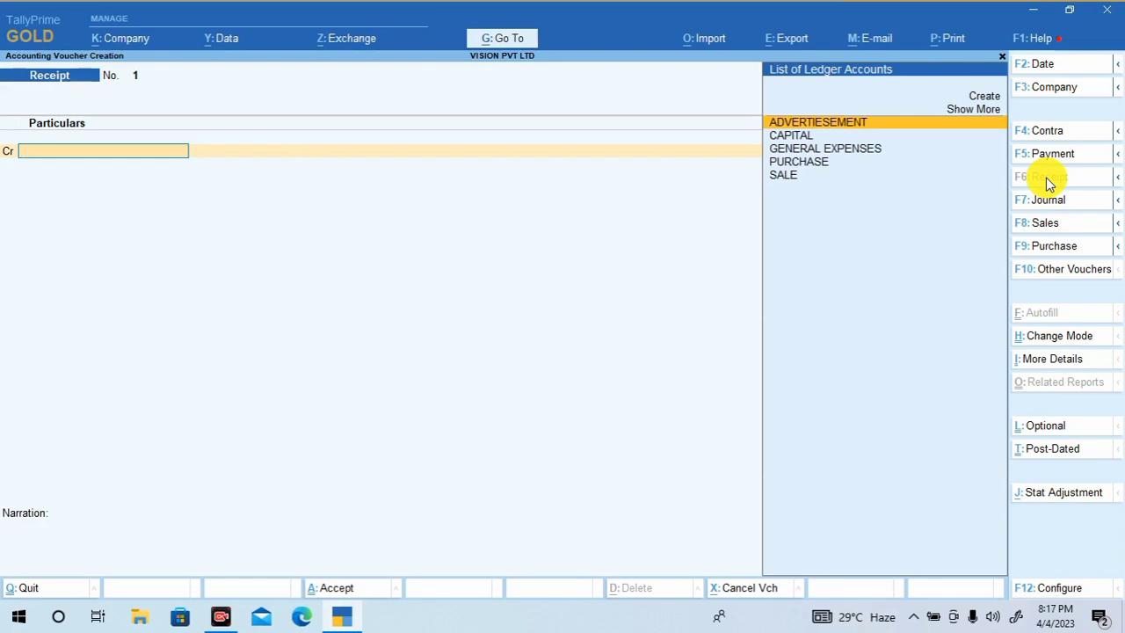
key(Down)
key(Return)
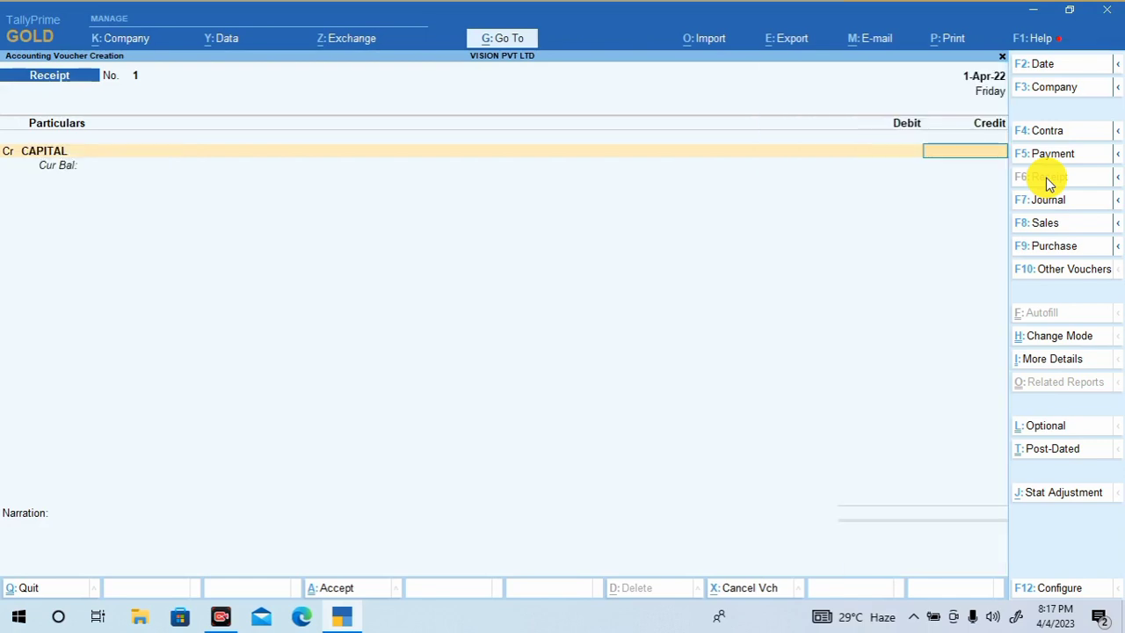
text(100)
text(000)
key(BackSpace)
key(Return)
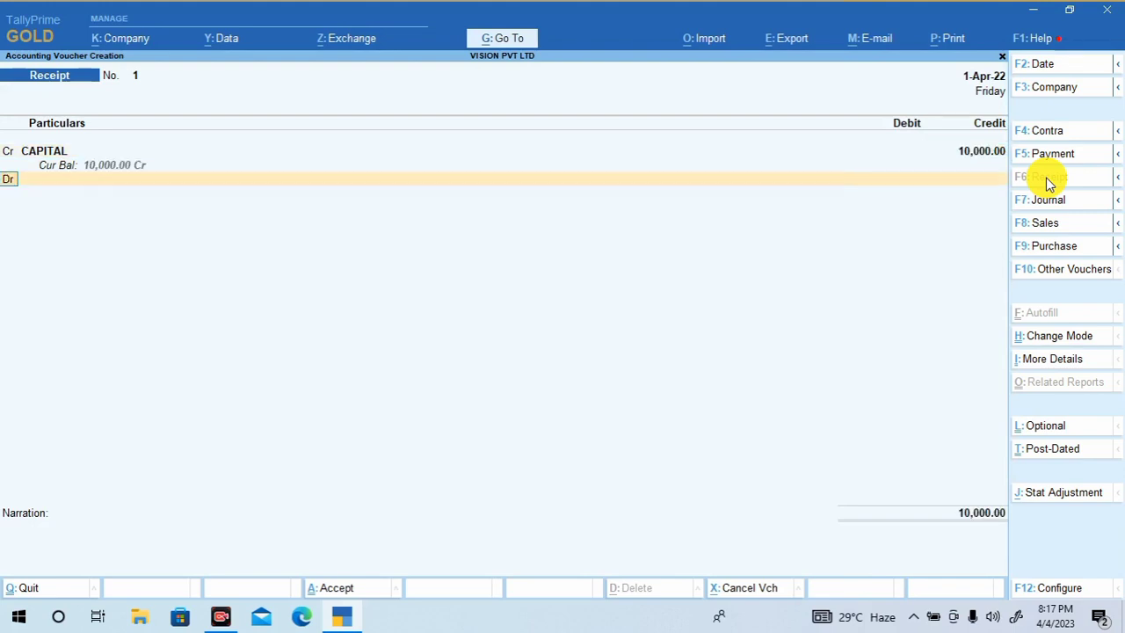
Debit the Cash ledger with 10,000 in the receipt voucher and proceed to the narration.
key(Return)
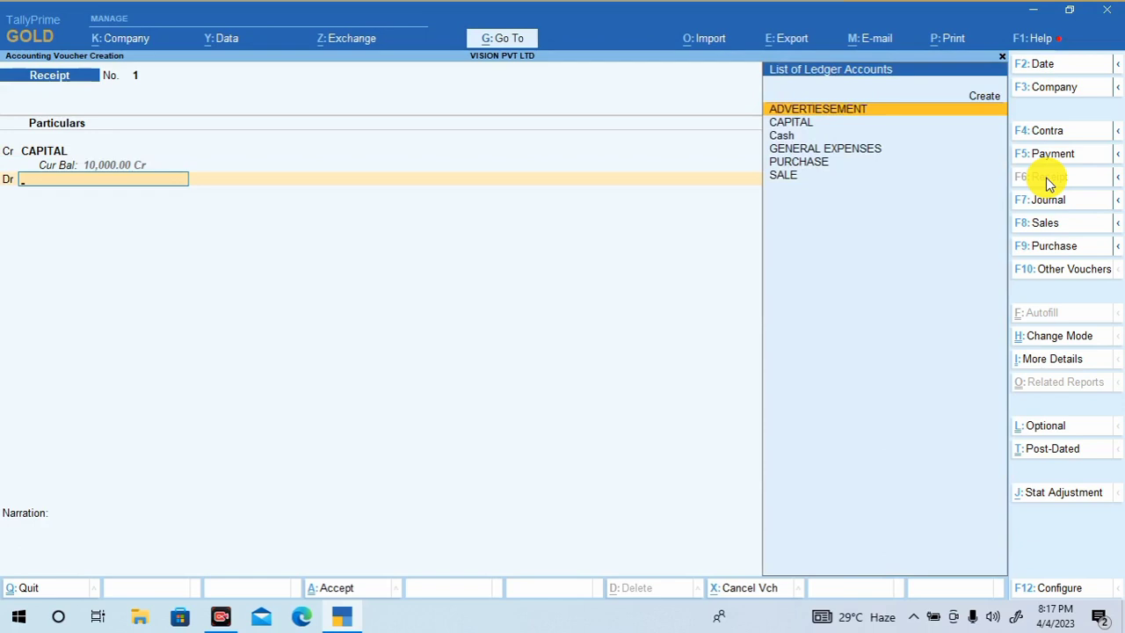
key(Down)
key(Down)
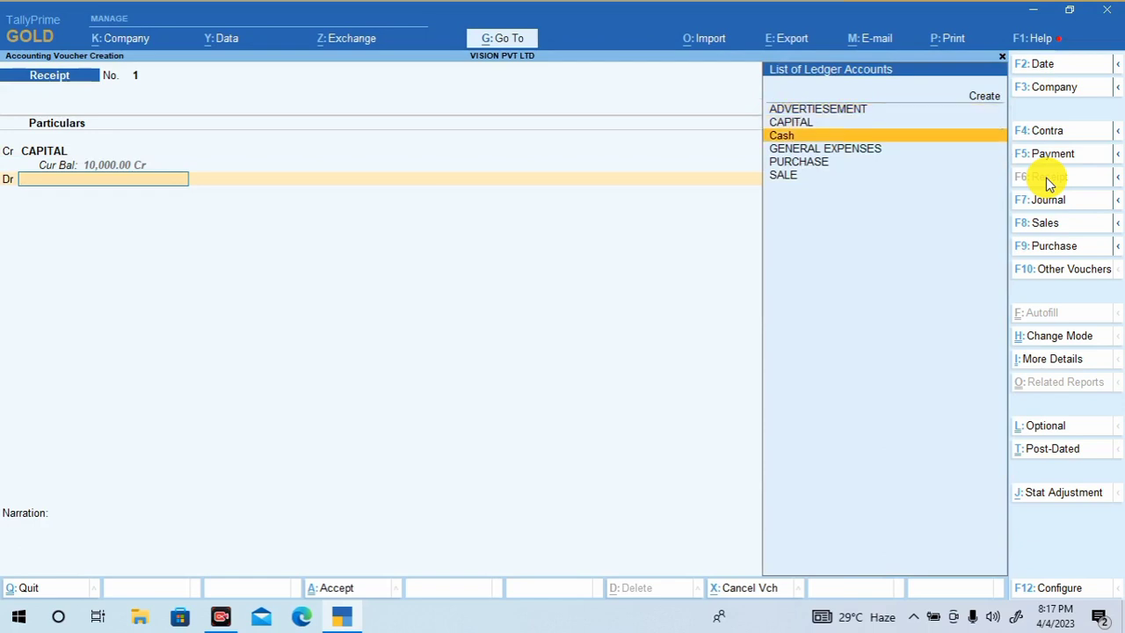
key(Return)
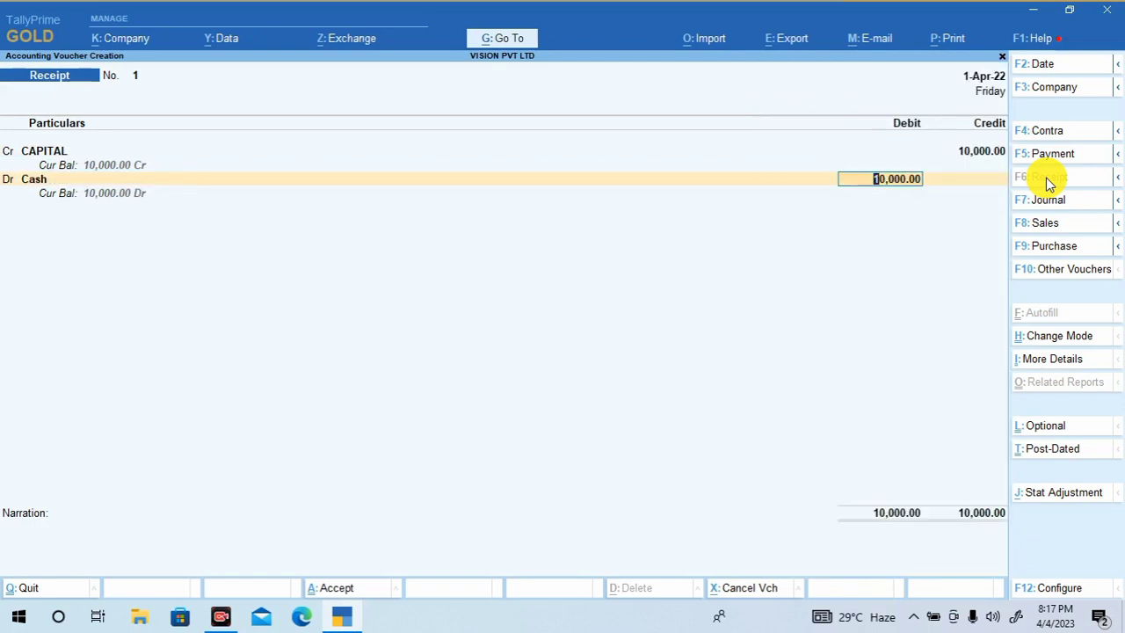
key(Return)
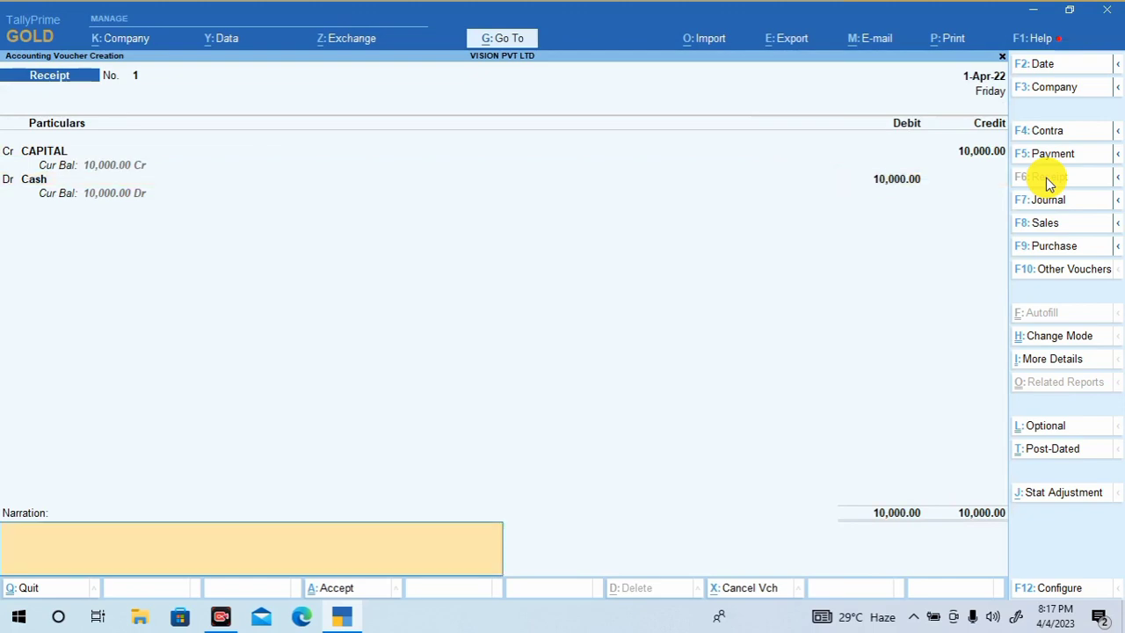
Save the capital receipt voucher without a narration.
key(Return)
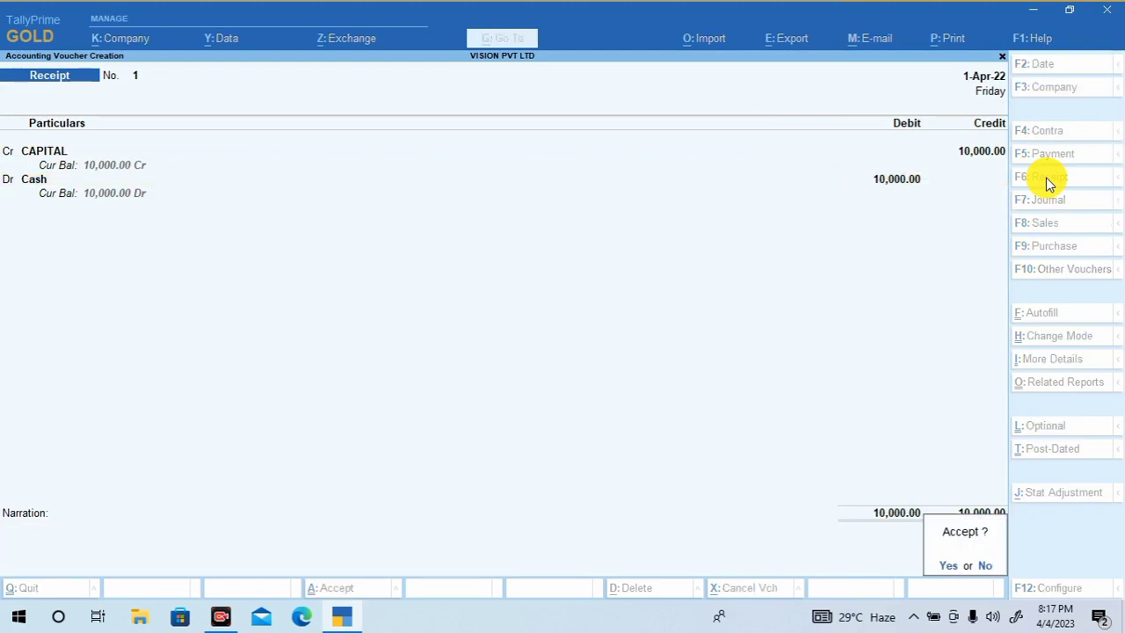
key(Return)
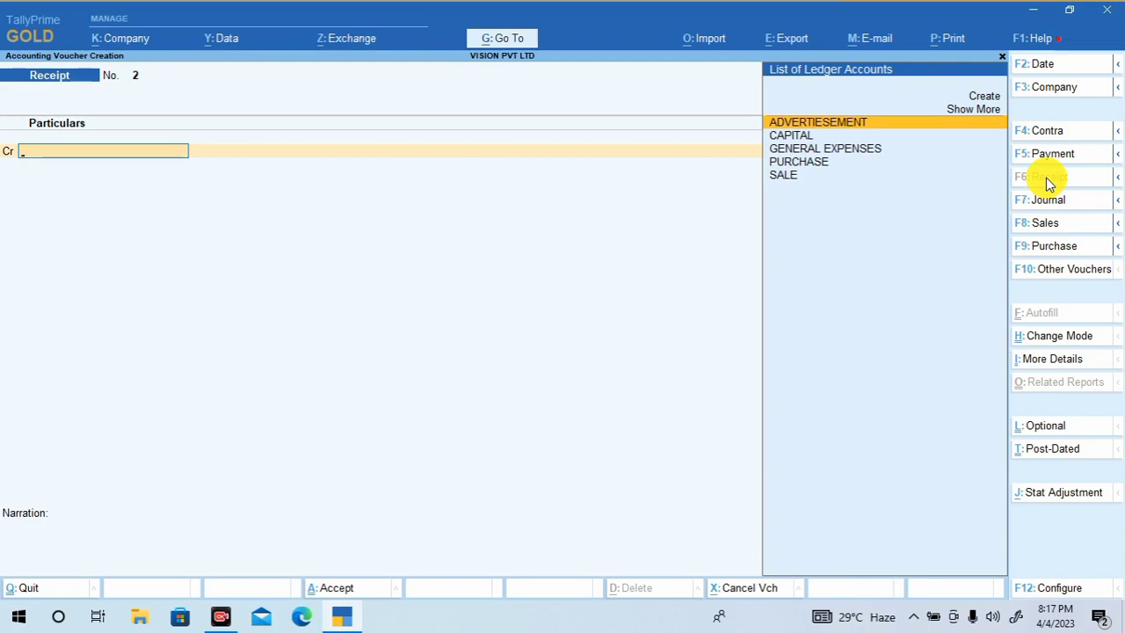
Start a Purchase voucher in As Voucher mode with supplier invoice number 1 dated 1-Apr-22.
click(1051, 247)
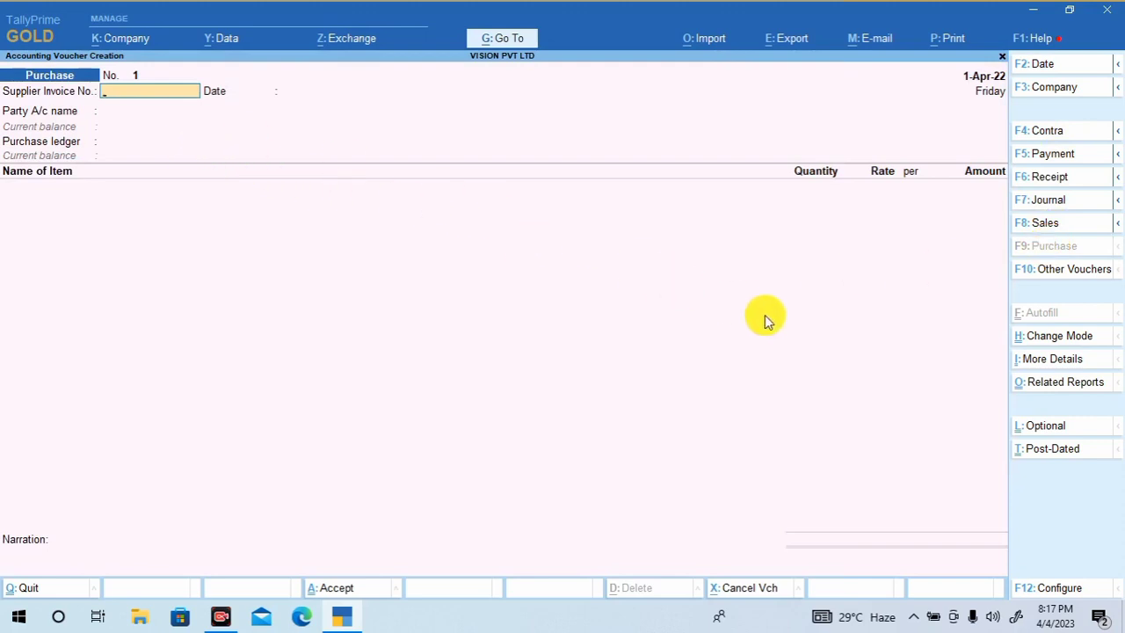
click(1056, 339)
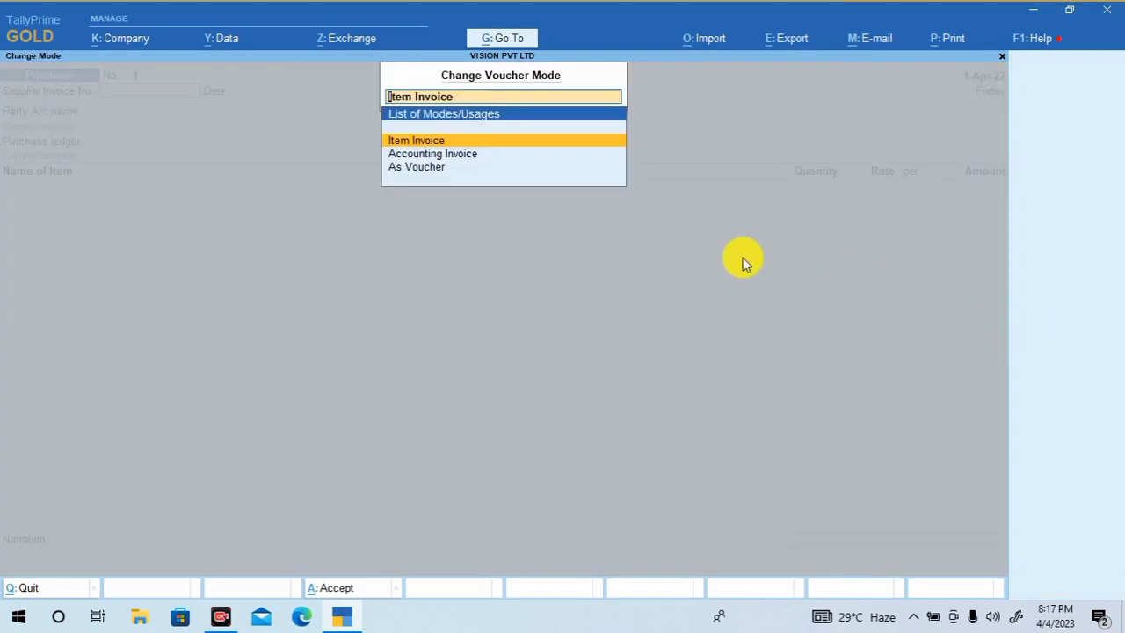
click(432, 167)
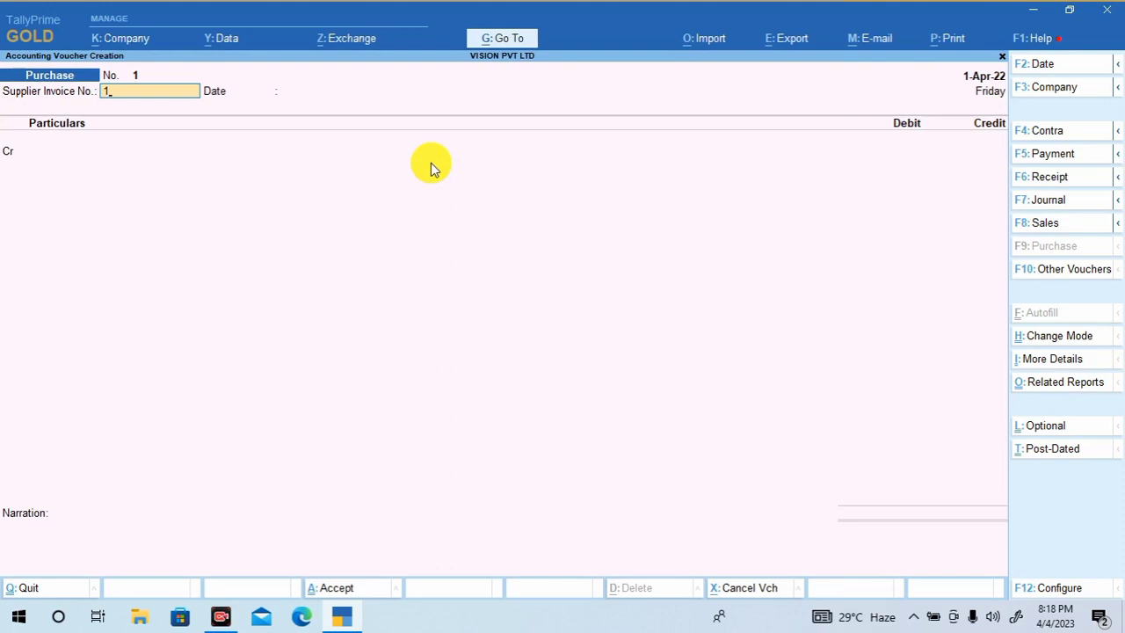
key(Return)
key(Return)
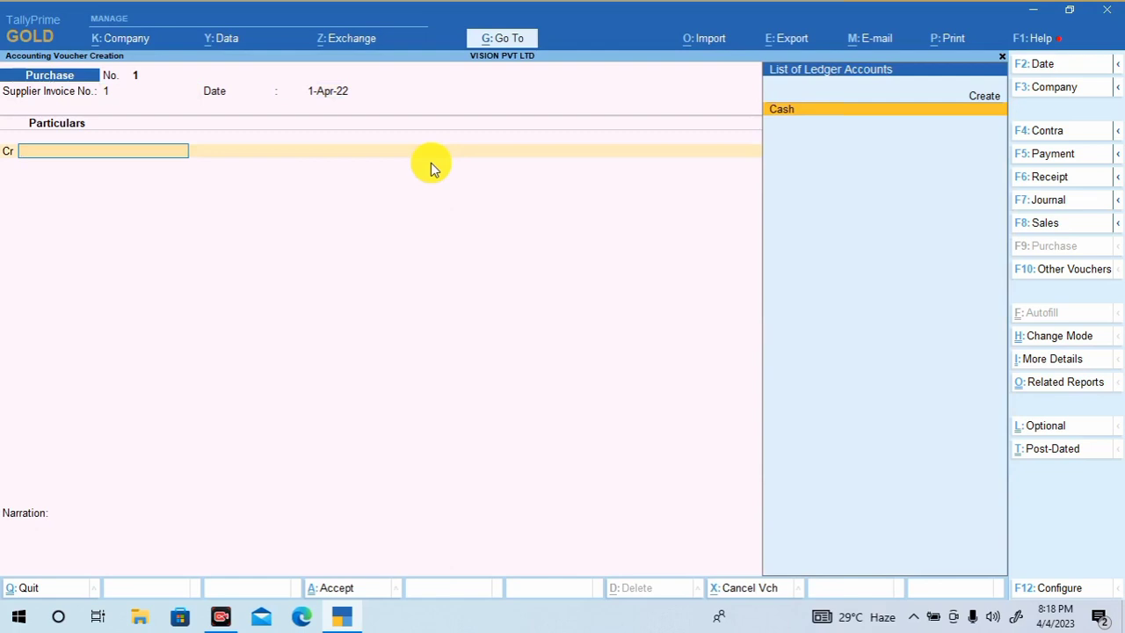
Credit the Cash ledger with 2,000 in the purchase voucher, accepting the default receipt and party details.
key(Return)
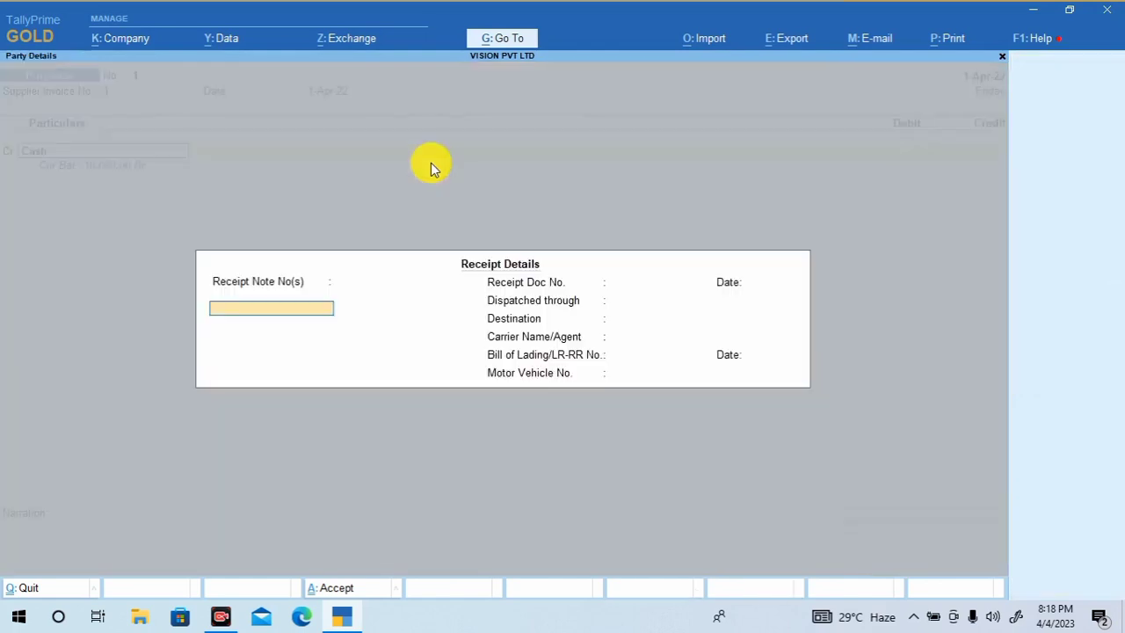
key(ctrl)
key(ctrl+a)
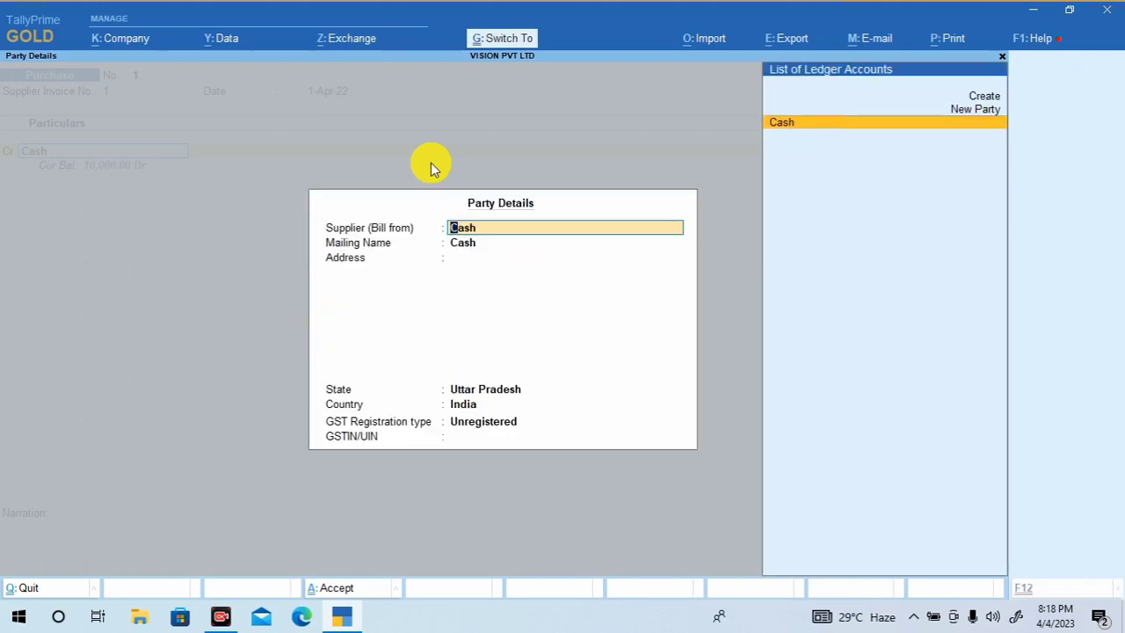
key(ctrl+a)
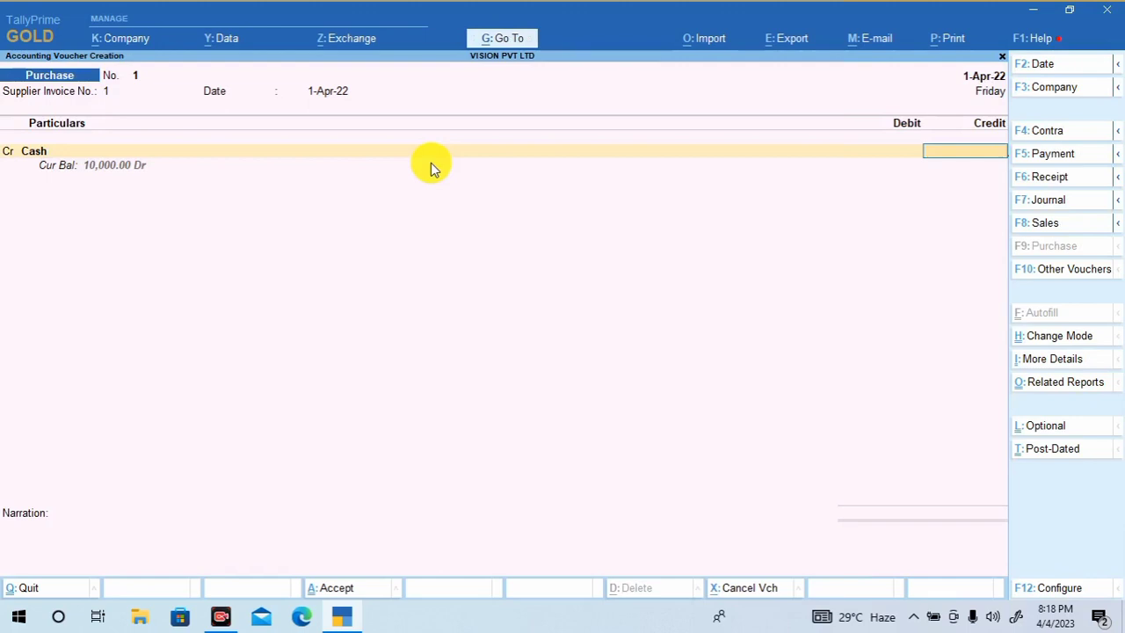
text(2000)
key(Return)
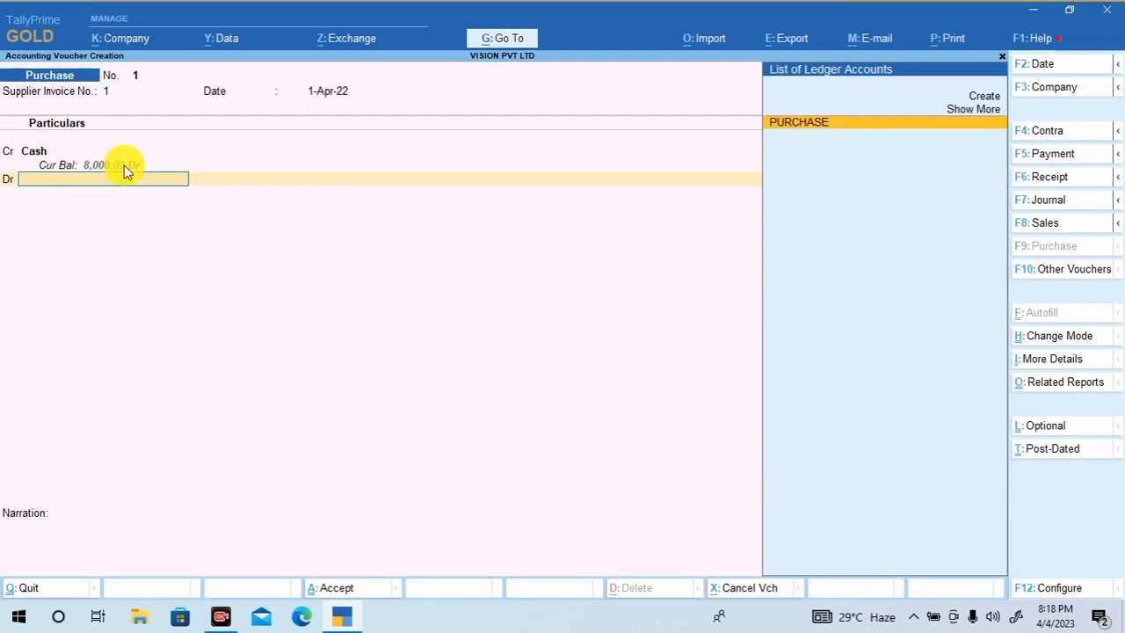
Debit the PURCHASE ledger with 2,000 without allocating inventory items, and save the purchase voucher.
key(Return)
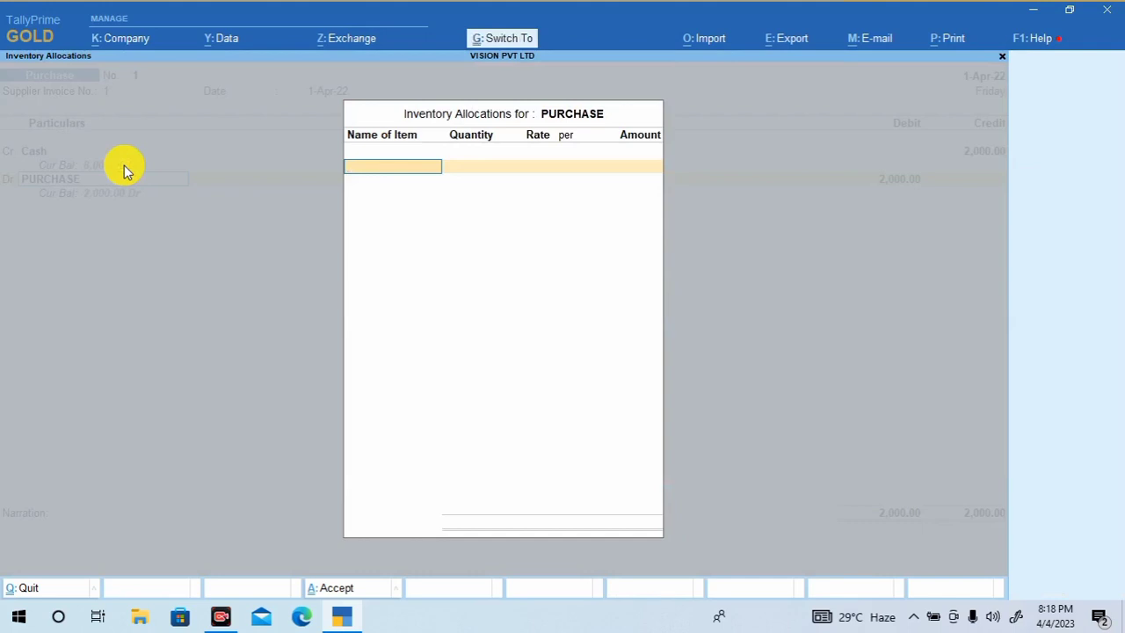
key(Return)
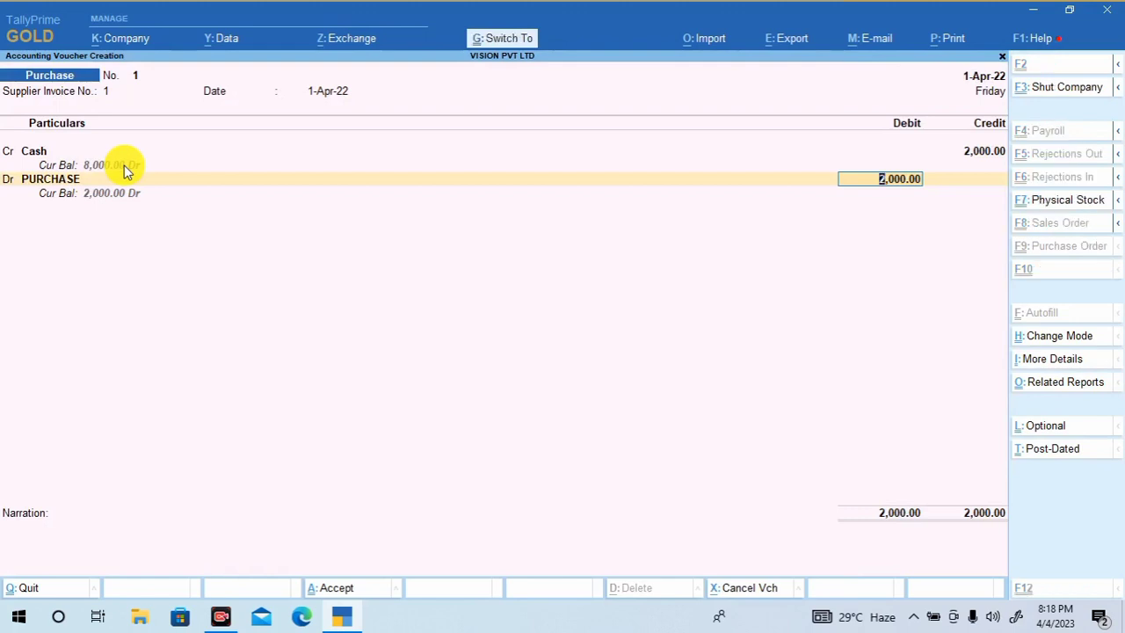
key(ctrl+a)
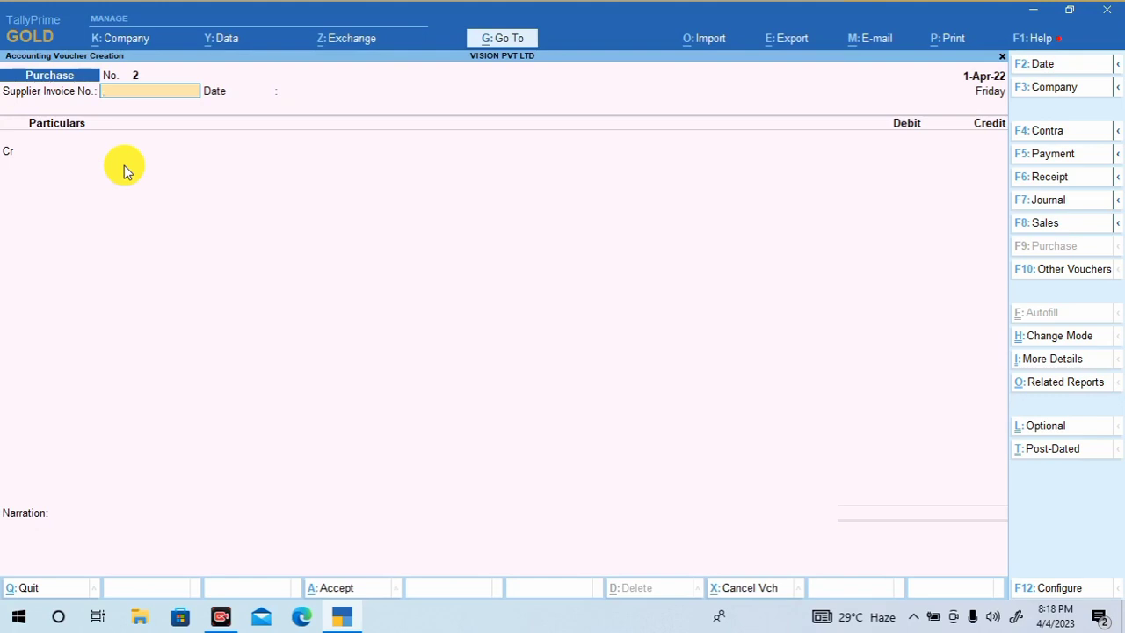
Start a Sales voucher and change its mode to As Voucher.
key(F8)
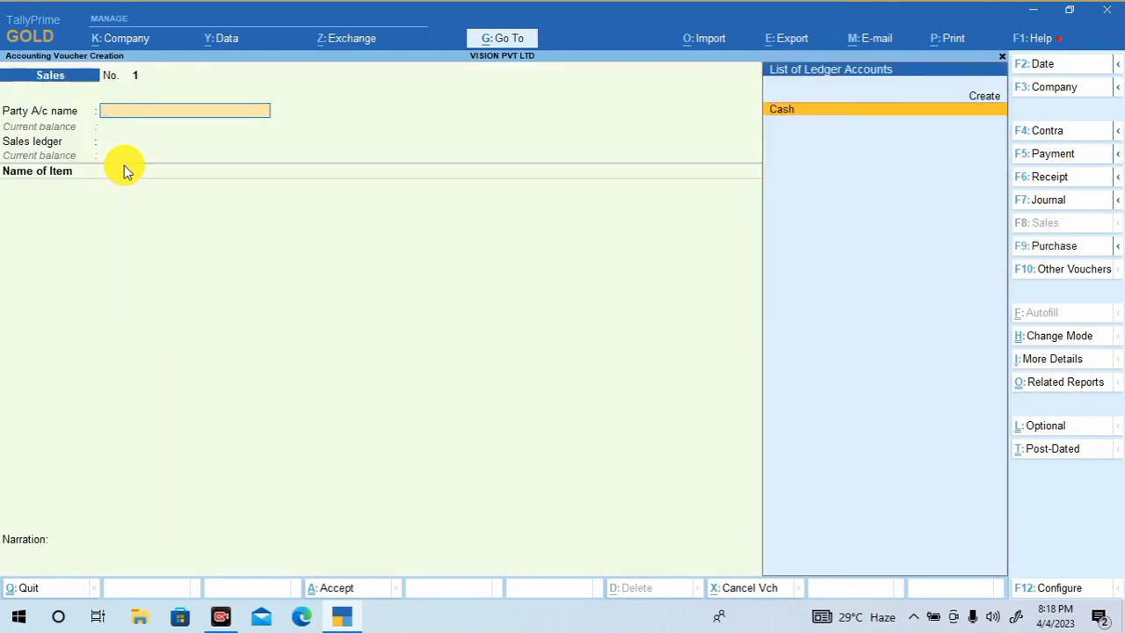
click(1045, 337)
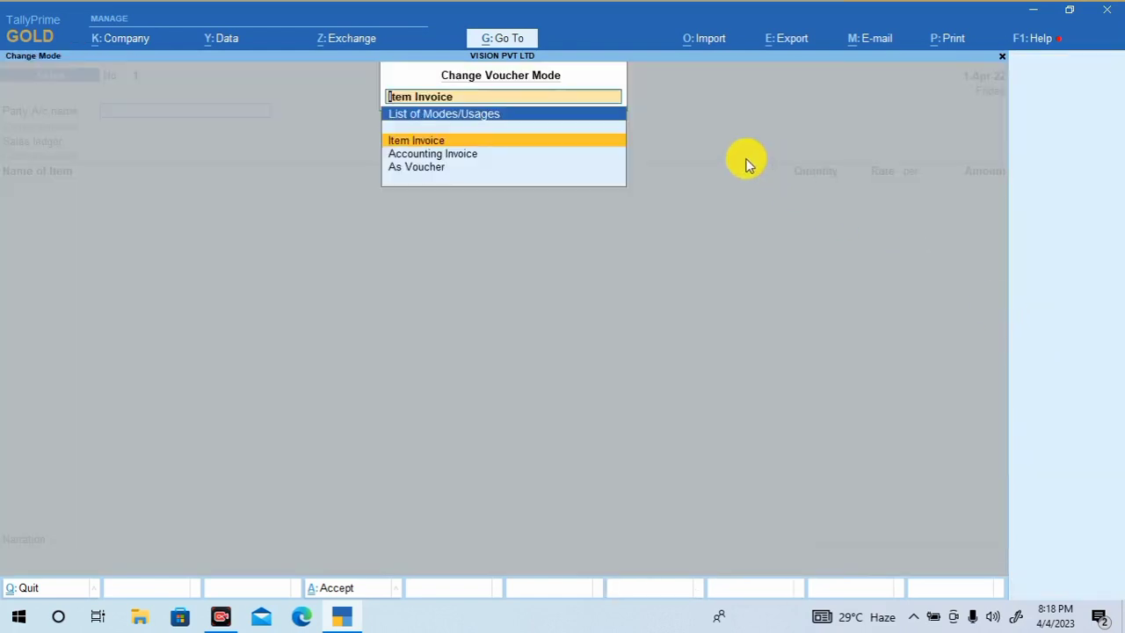
click(408, 168)
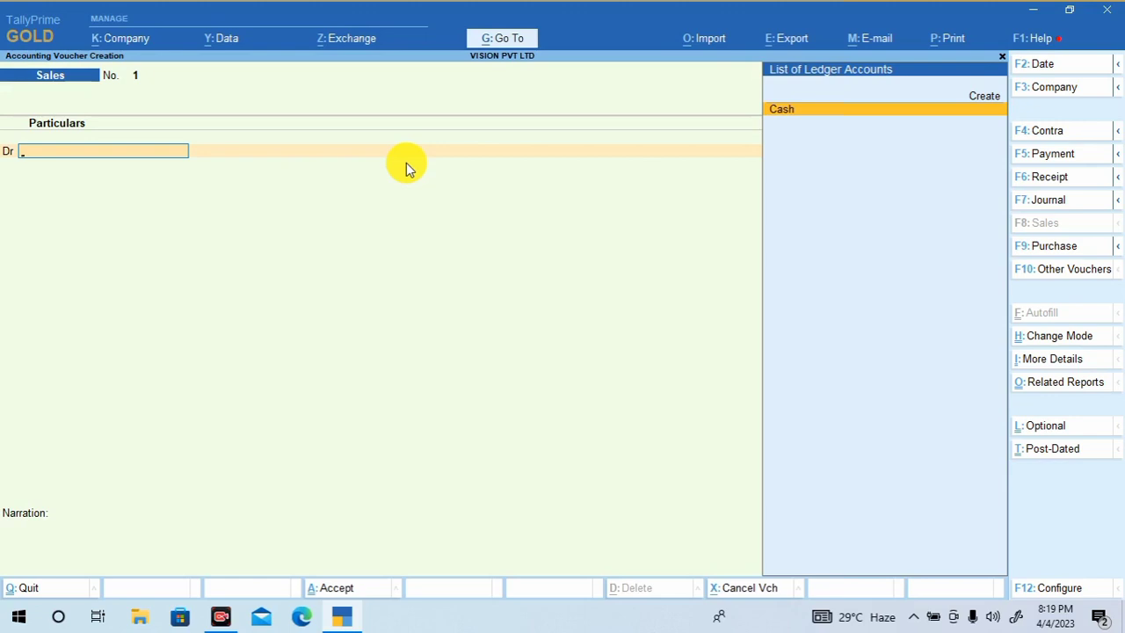
Debit the Cash ledger with 2,500 in the sales voucher, accepting the default dispatch and party details.
key(Return)
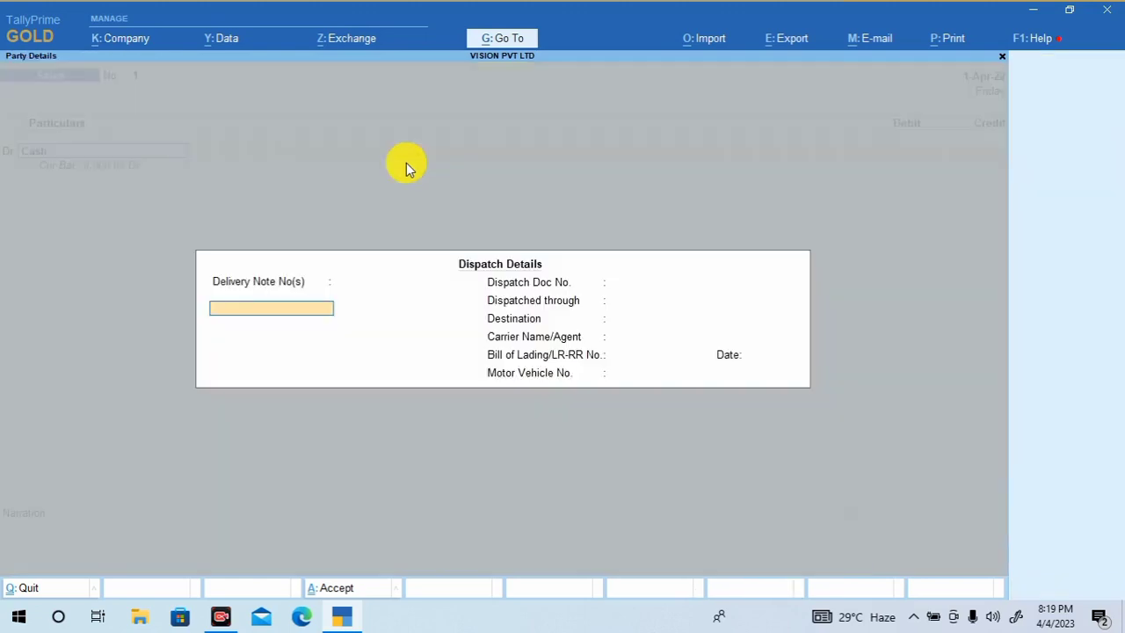
key(ctrl+a)
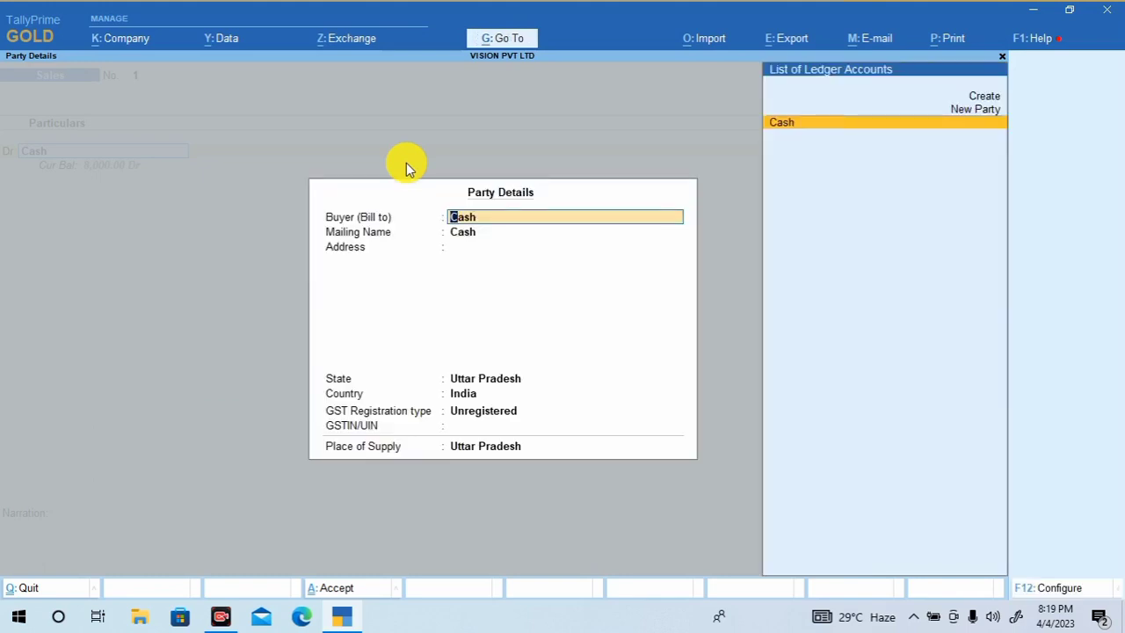
key(ctrl+a)
text(2)
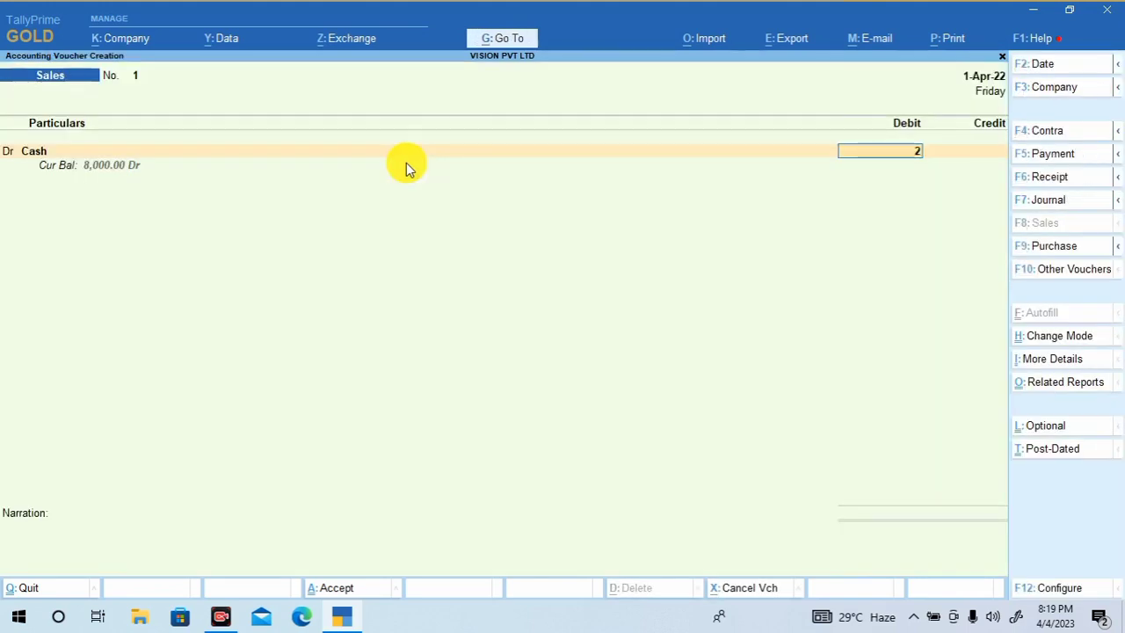
text(500)
key(Return)
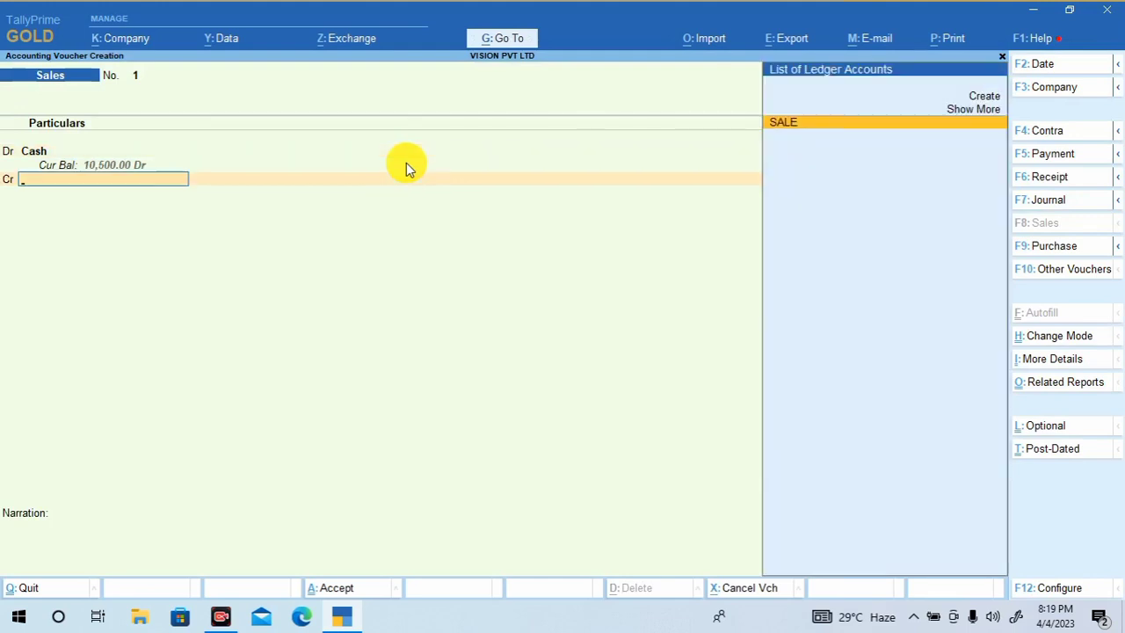
Credit the SALE ledger with 2,500 without allocating inventory items, and save the sales voucher without a narration.
key(Return)
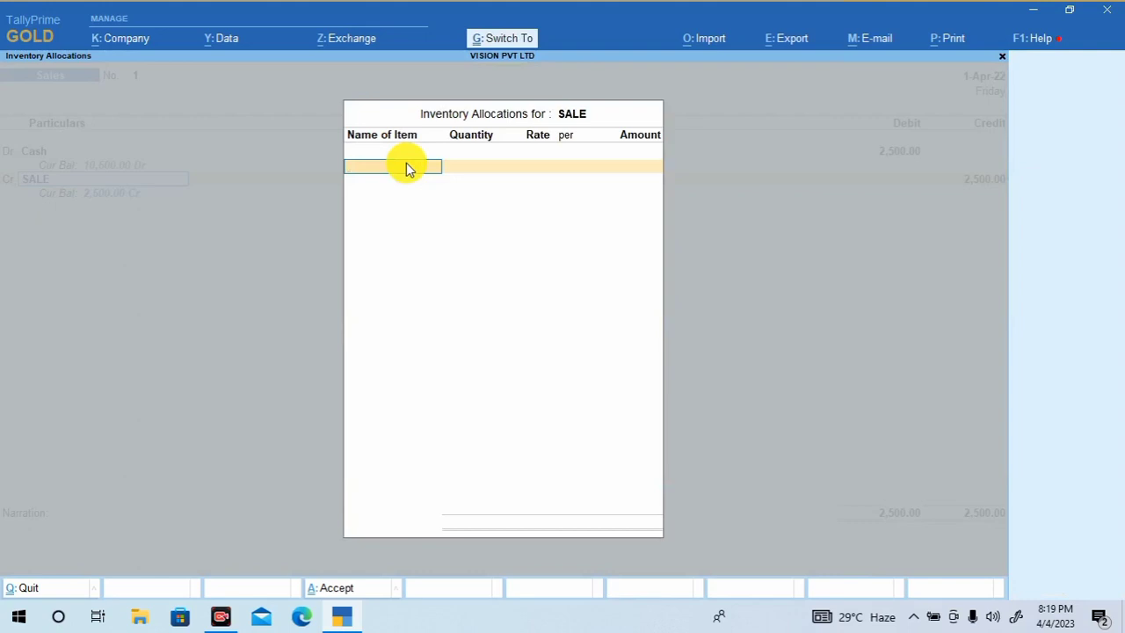
key(Escape)
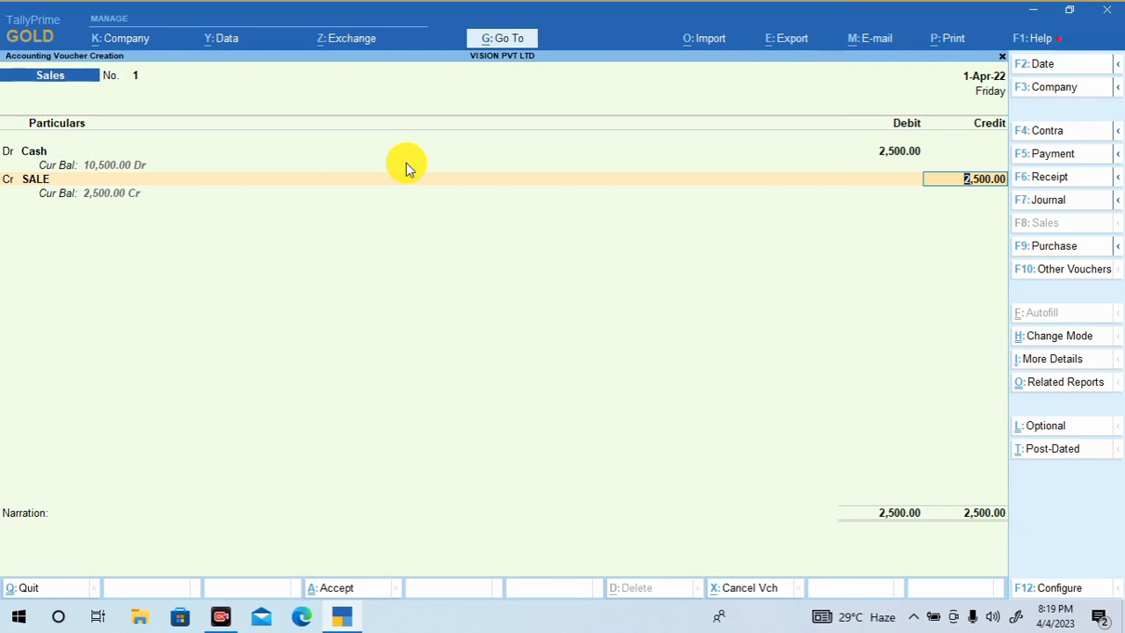
key(Return)
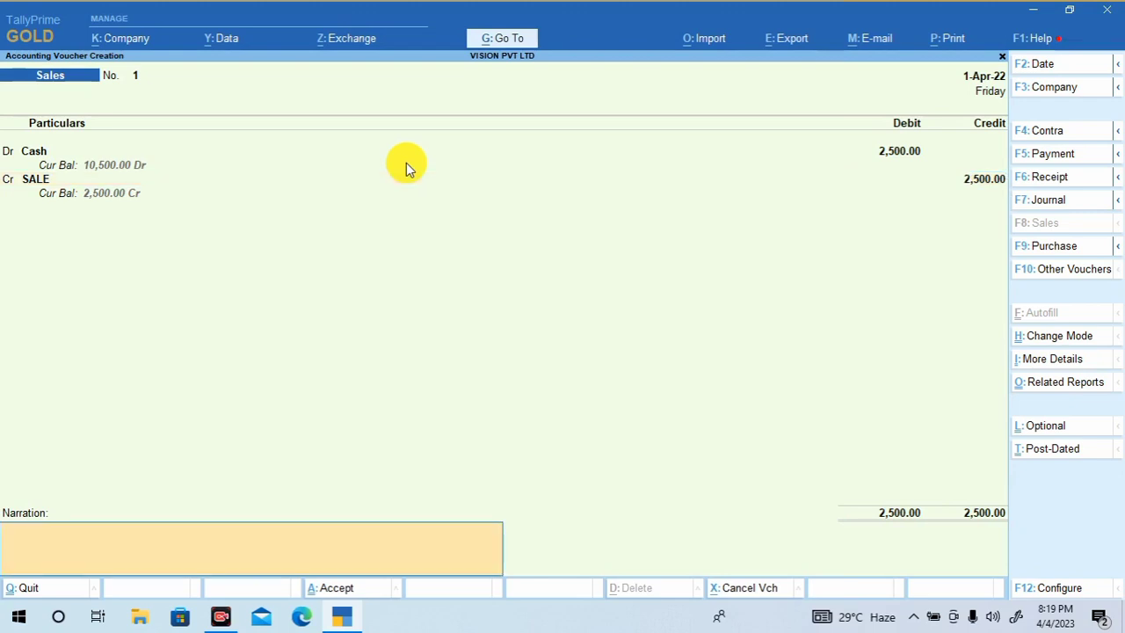
key(Return)
key(Return)
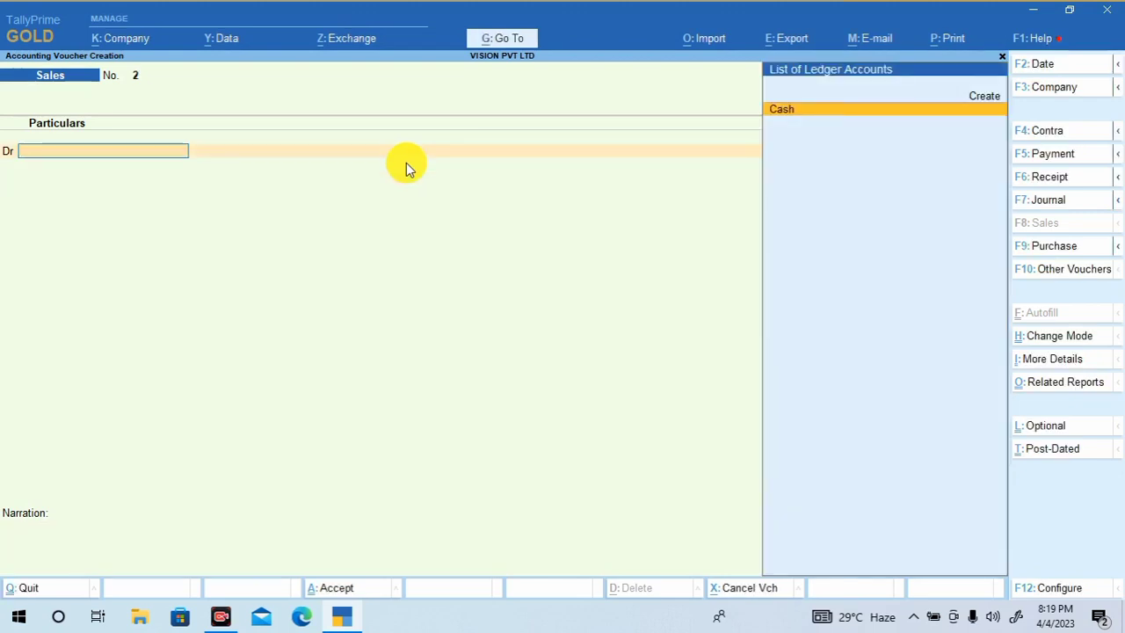
Start a Payment voucher and debit the ADVERTIESEMENT ledger with 450.
click(1045, 154)
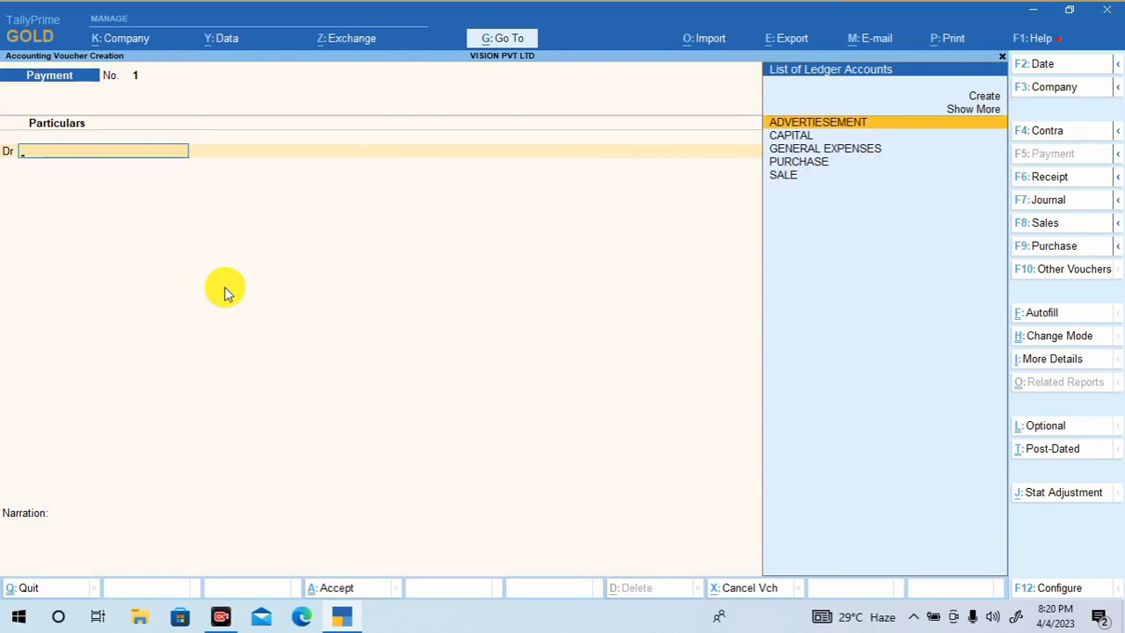
key(Return)
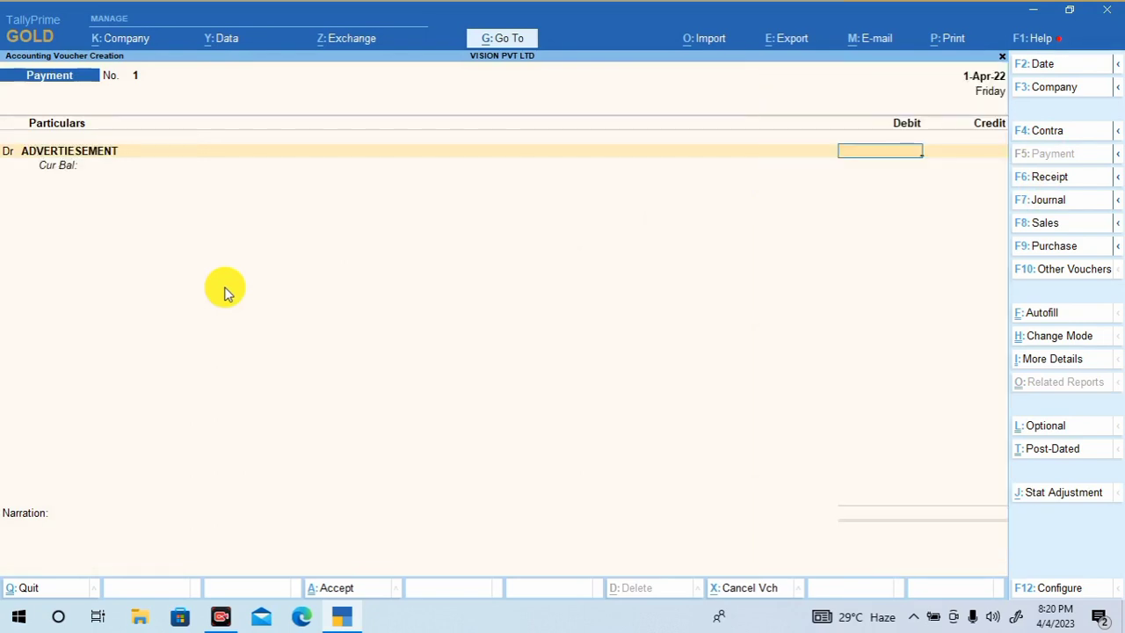
text(450)
key(Return)
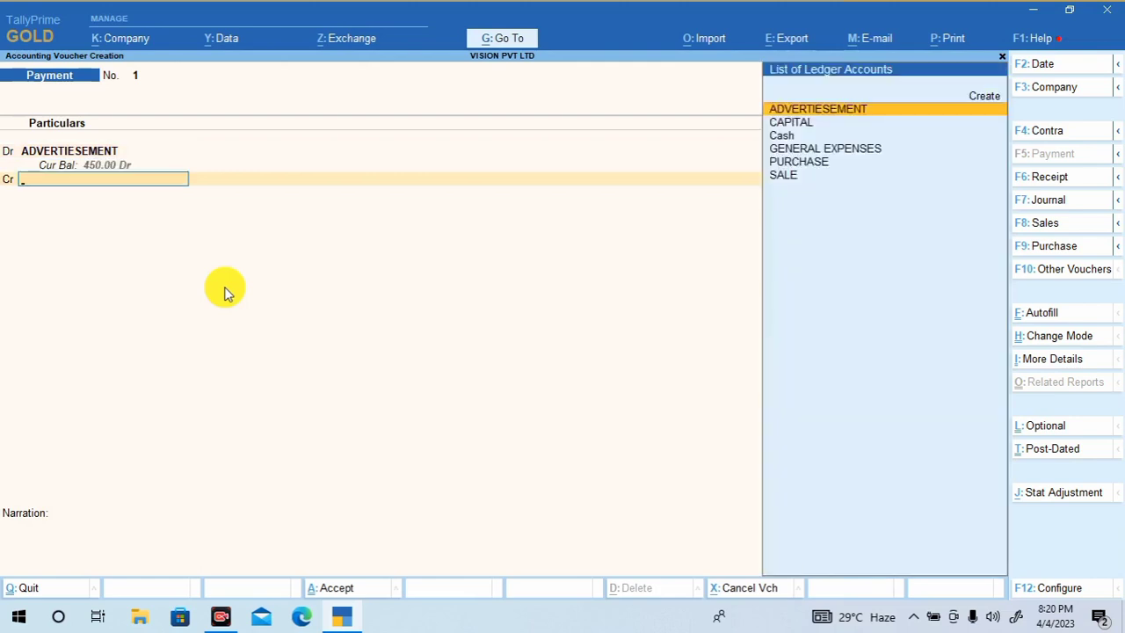
Credit the Cash ledger with 450 and save the advertisement payment voucher without a narration.
key(Down)
key(Down)
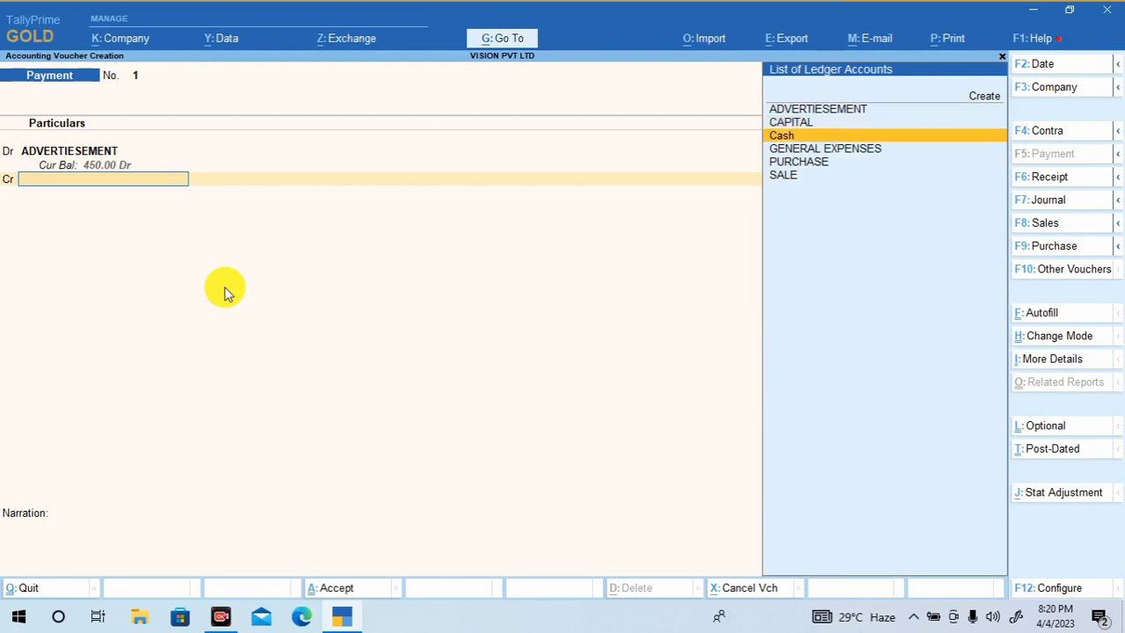
key(Return)
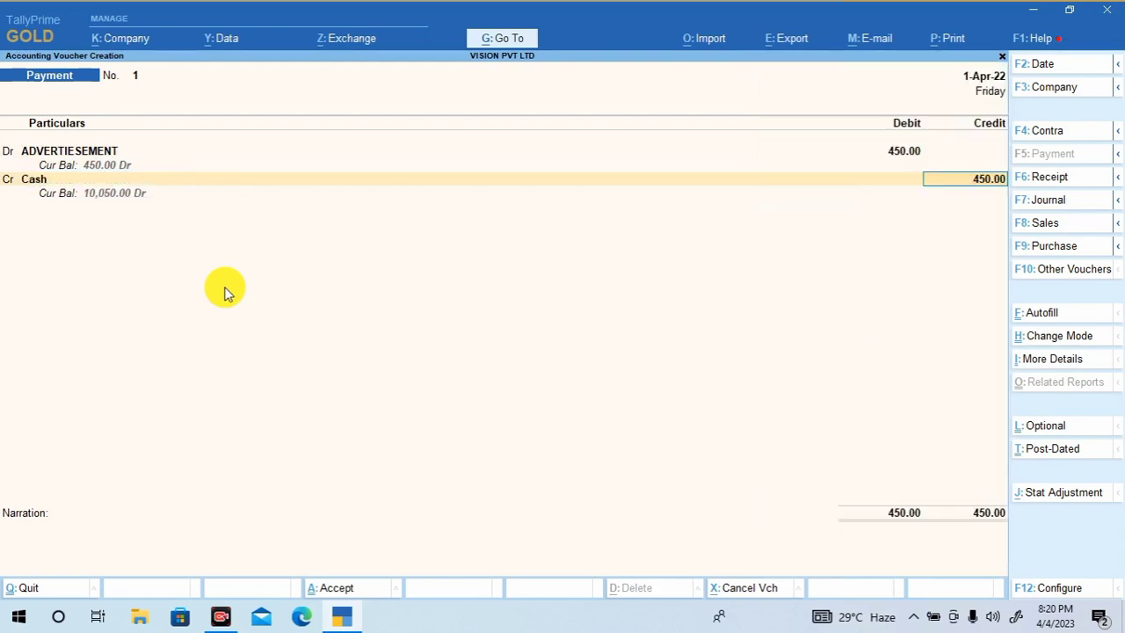
key(Return)
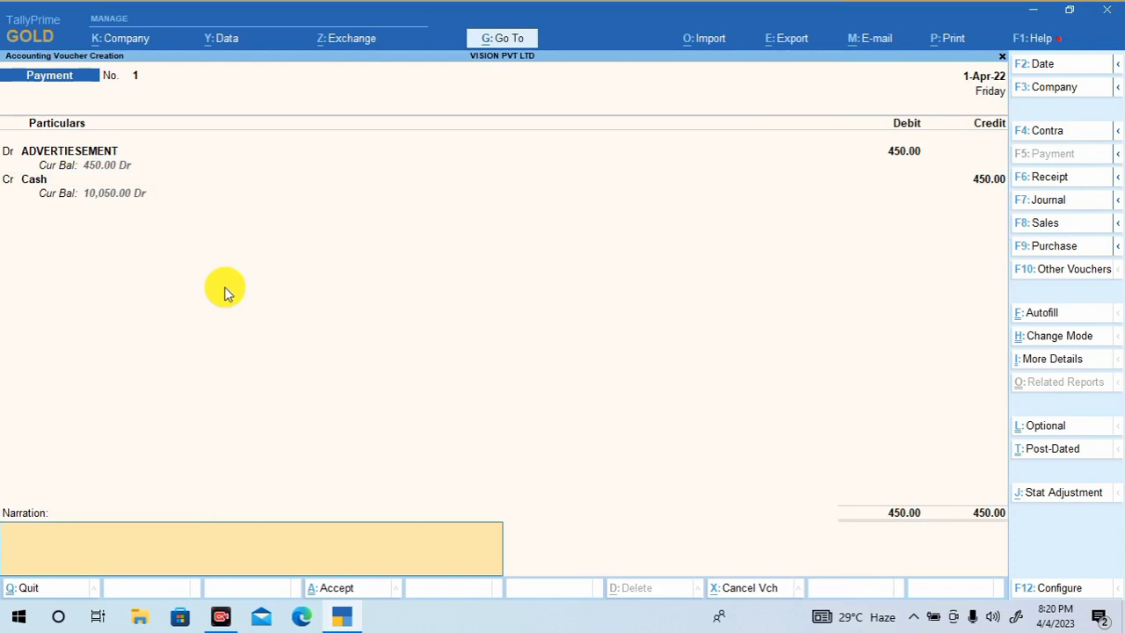
key(Return)
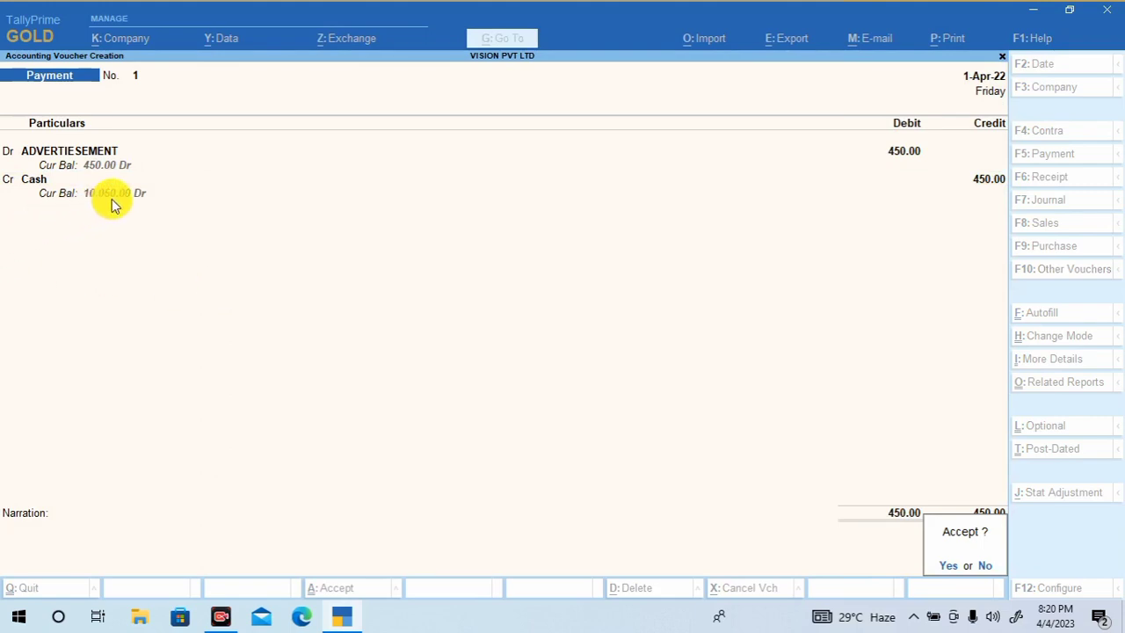
key(Return)
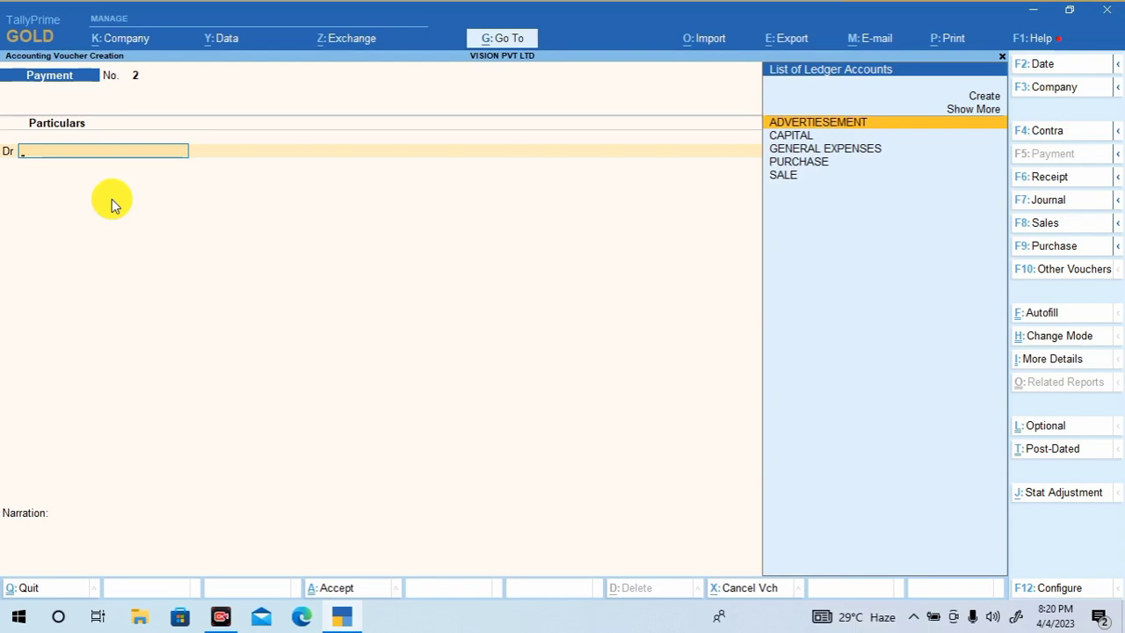
Debit the GENERAL EXPENSES ledger with 150 in the second payment voucher and proceed to the credit ledger.
key(Down)
key(Down)
key(Return)
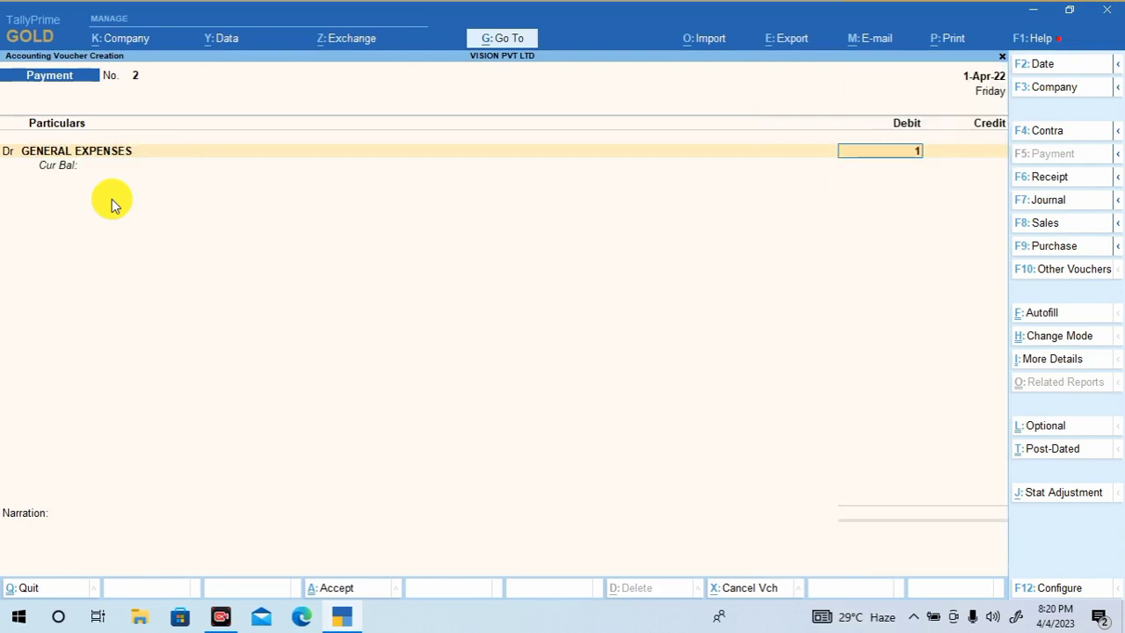
text(150)
key(Return)
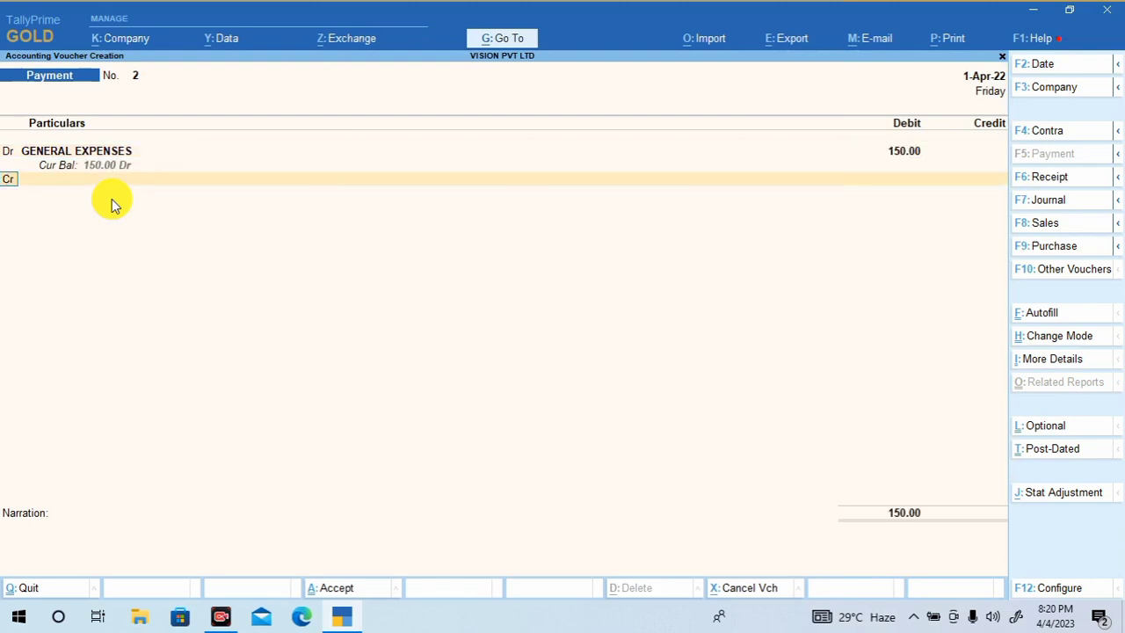
key(Return)
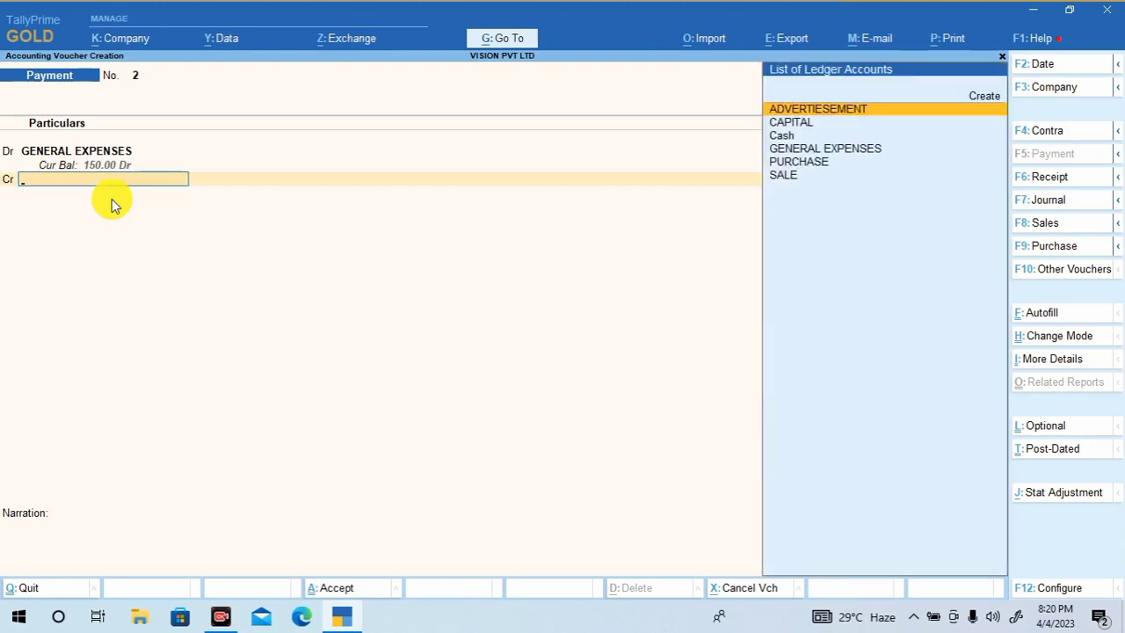
Credit the Cash ledger with 150 and save the general expenses payment voucher without a narration.
key(Down)
key(Down)
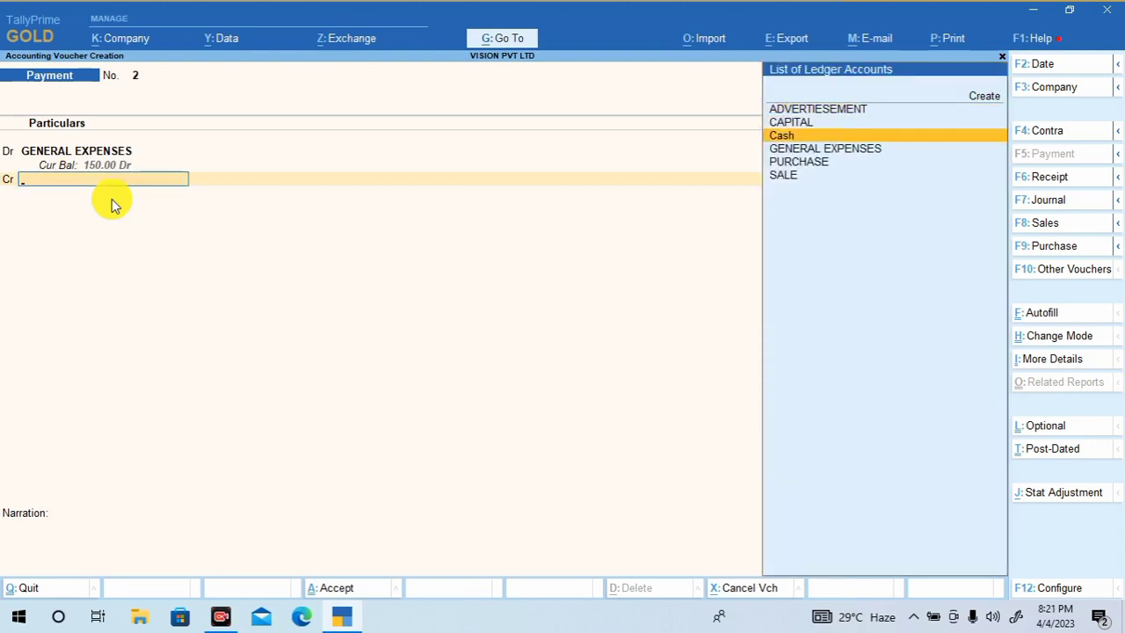
key(Return)
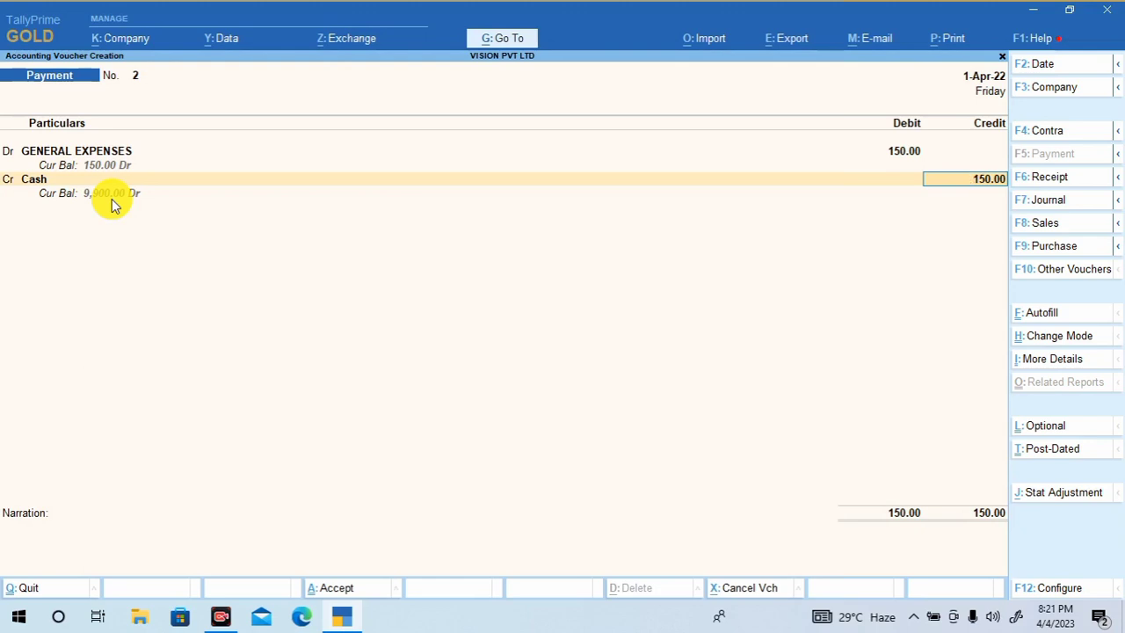
key(Return)
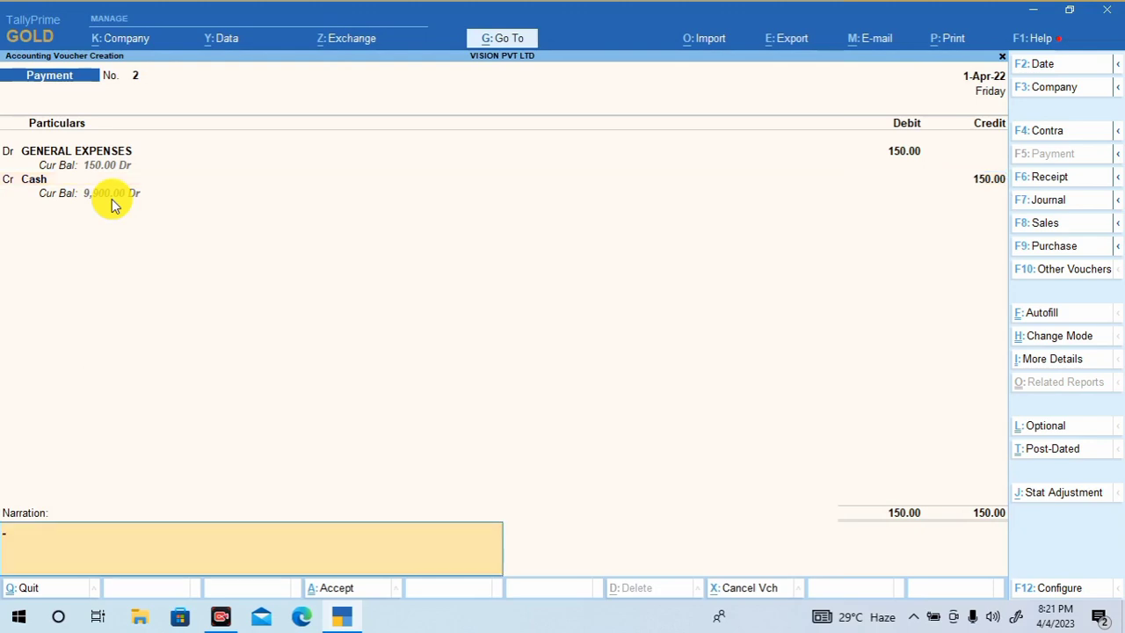
key(Return)
key(Return)
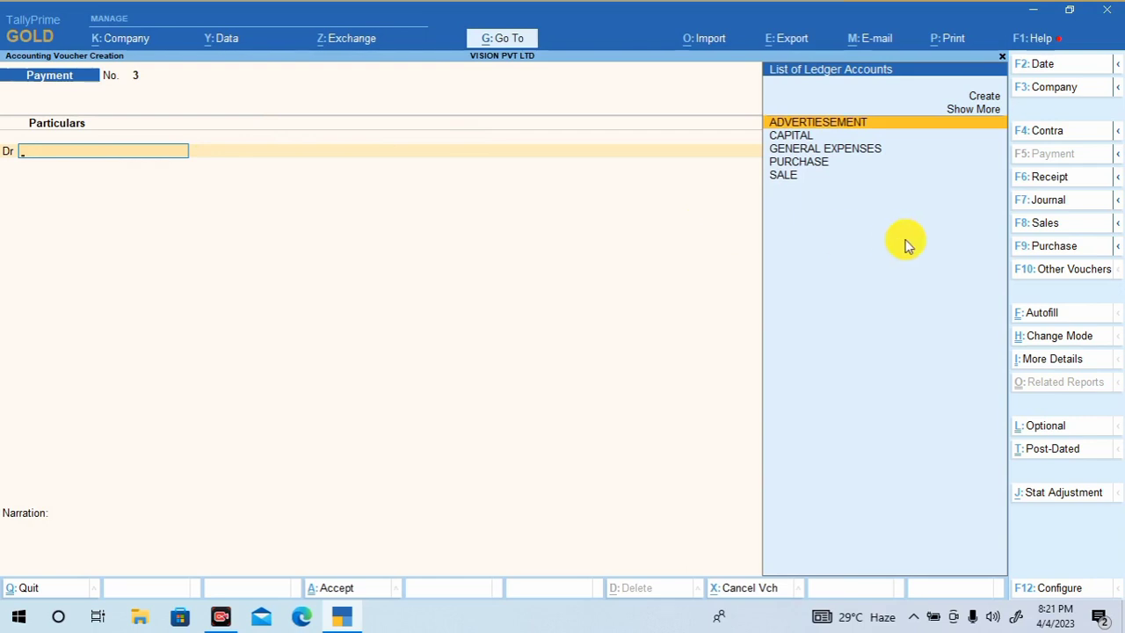
Start a Purchase voucher in As Voucher mode with supplier invoice number 2 dated 1-Apr-22.
click(1036, 246)
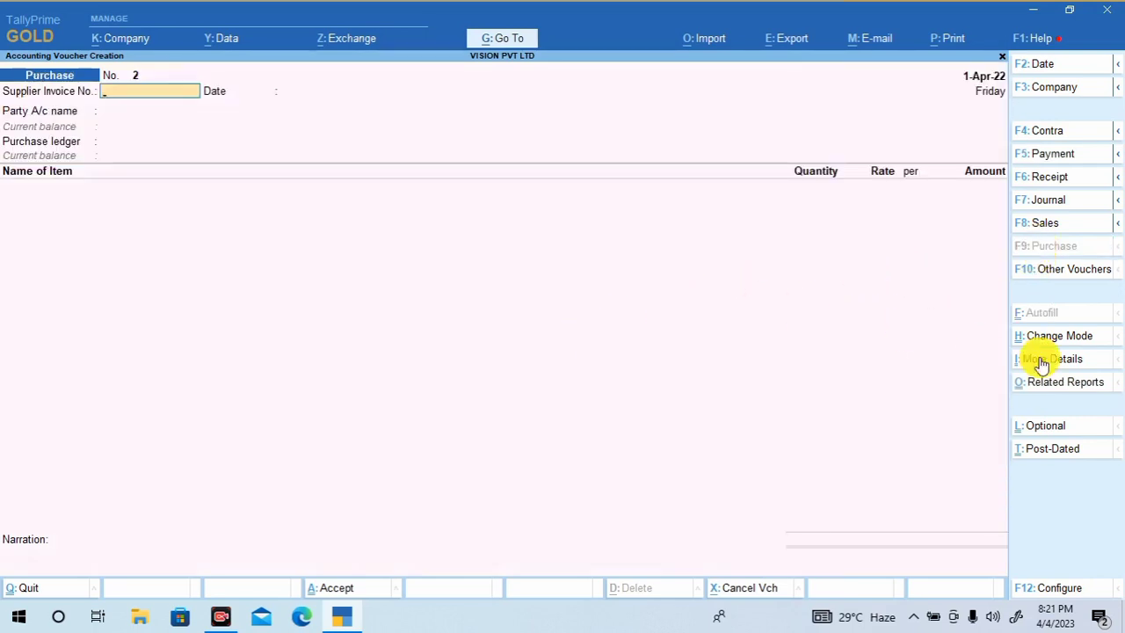
click(1076, 341)
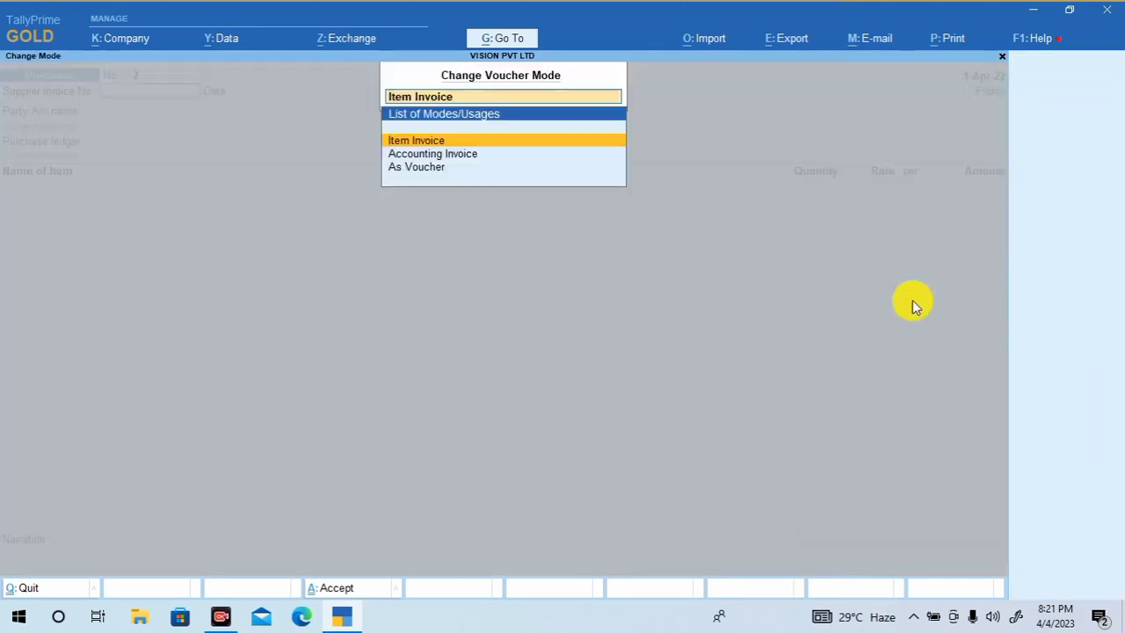
click(428, 167)
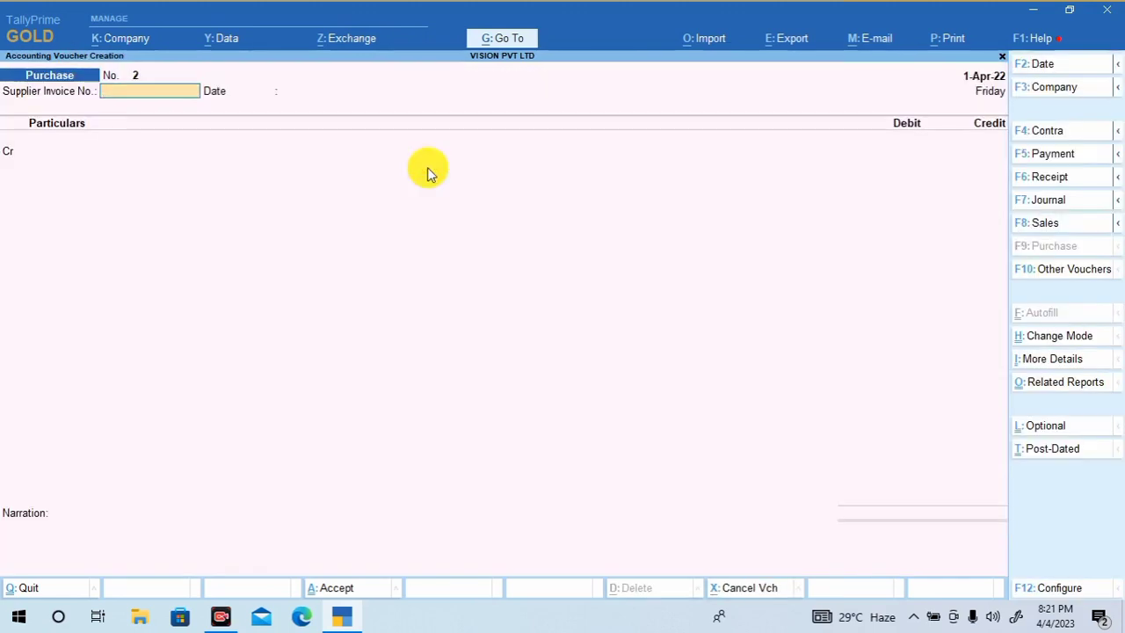
text(2)
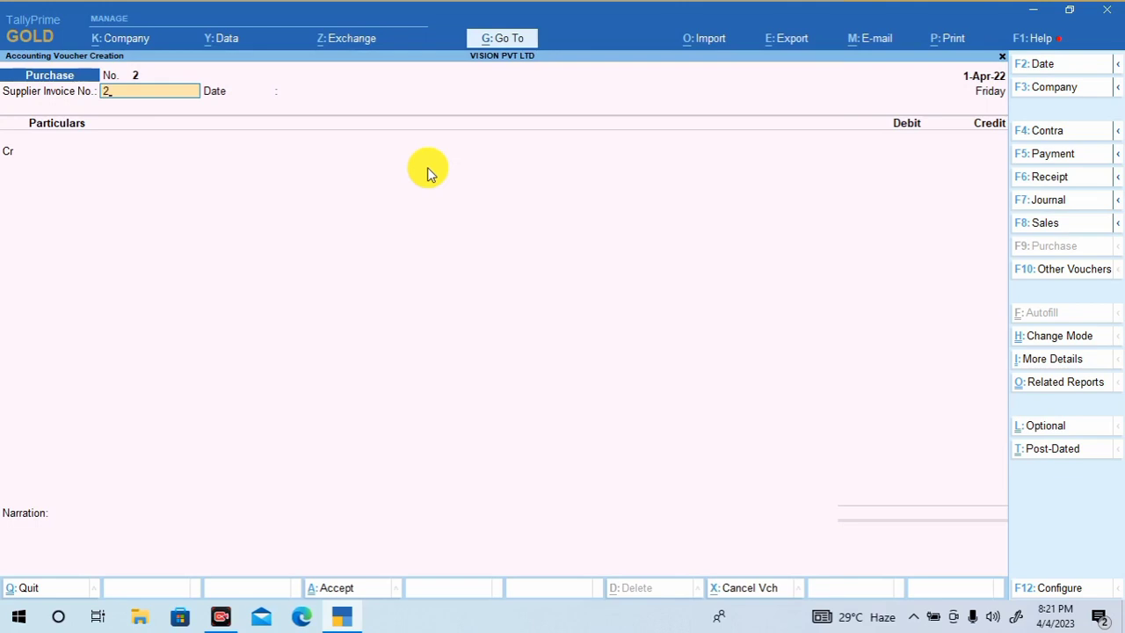
key(Return)
key(Return)
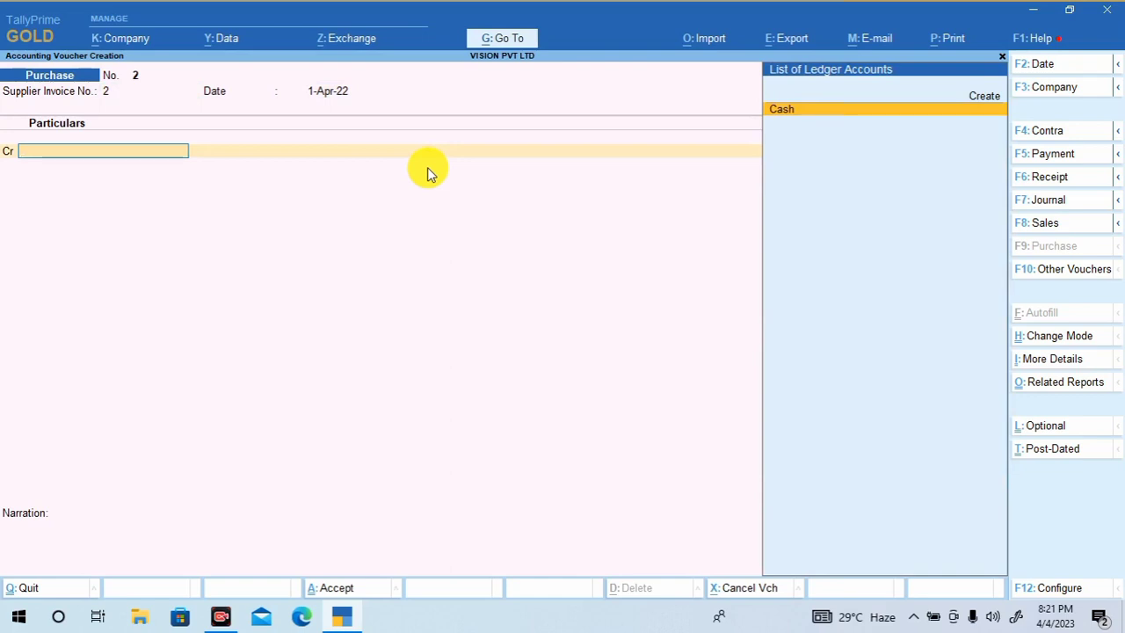
Record a 1,000 purchase crediting Cash and debiting the PURCHASE ledger, and save the voucher without a narration.
key(Return)
key(ctrl+a)
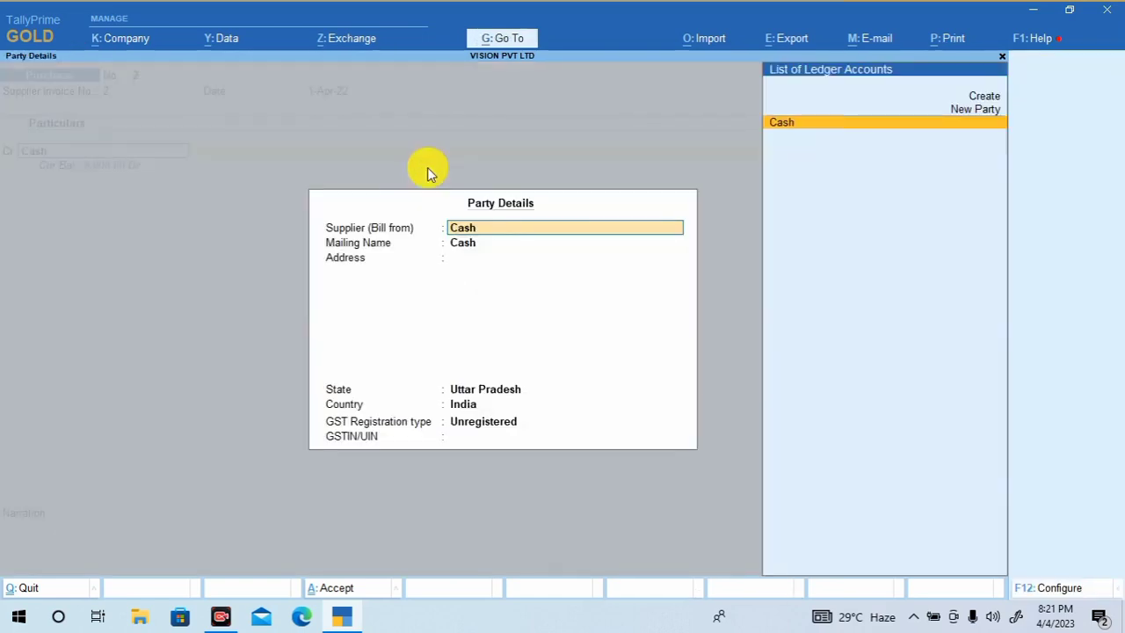
key(ctrl+a)
text(1)
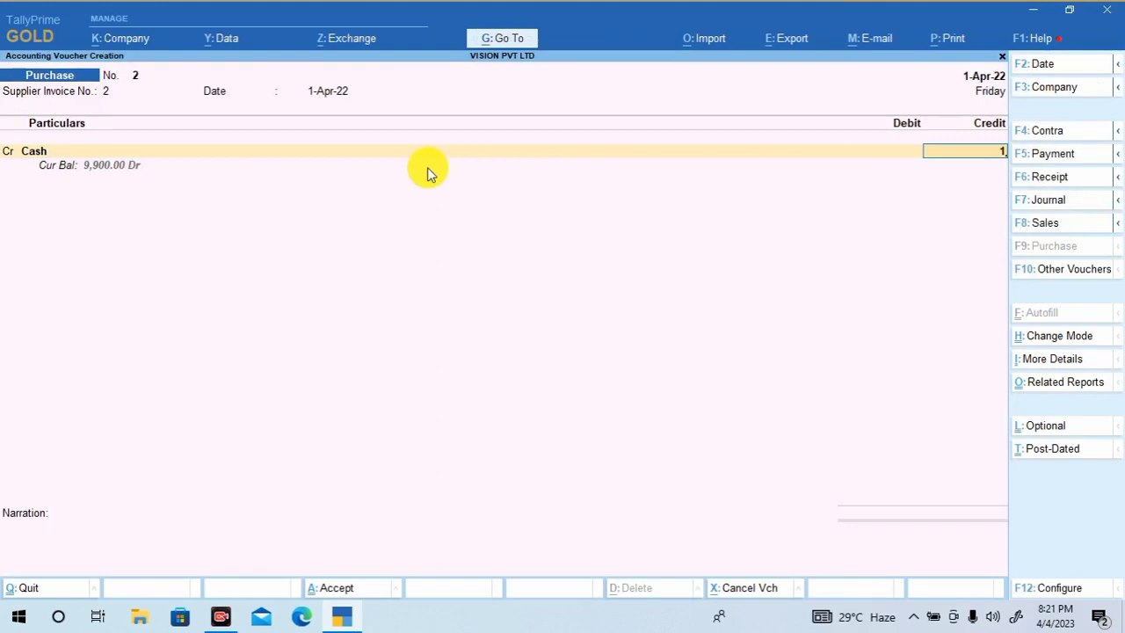
text(000)
key(Return)
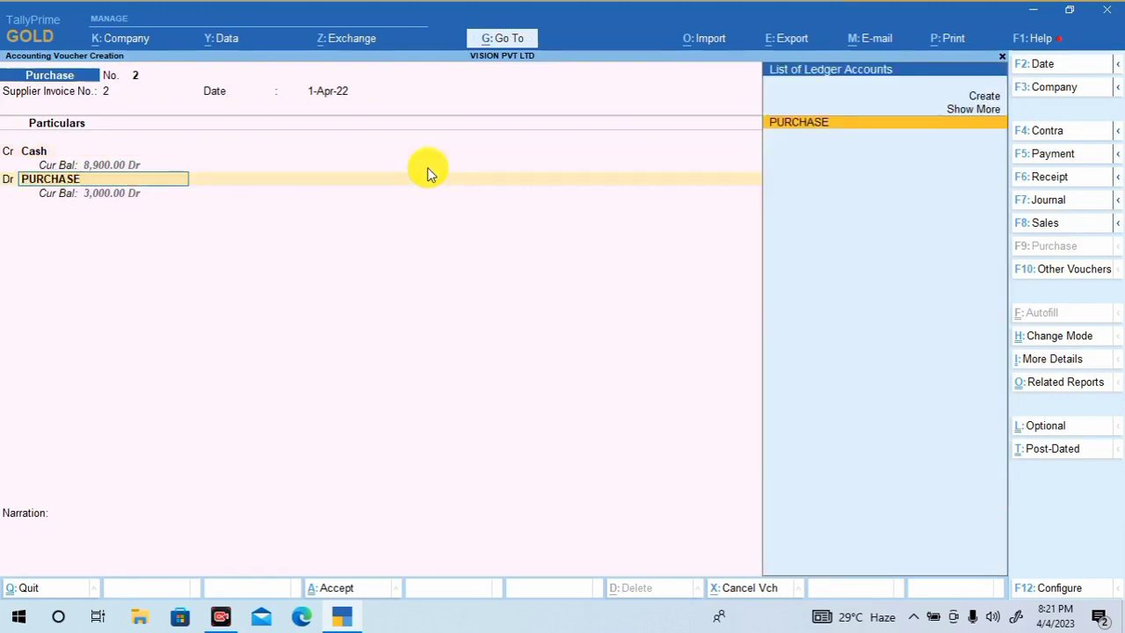
key(ctrl)
key(ctrl+a)
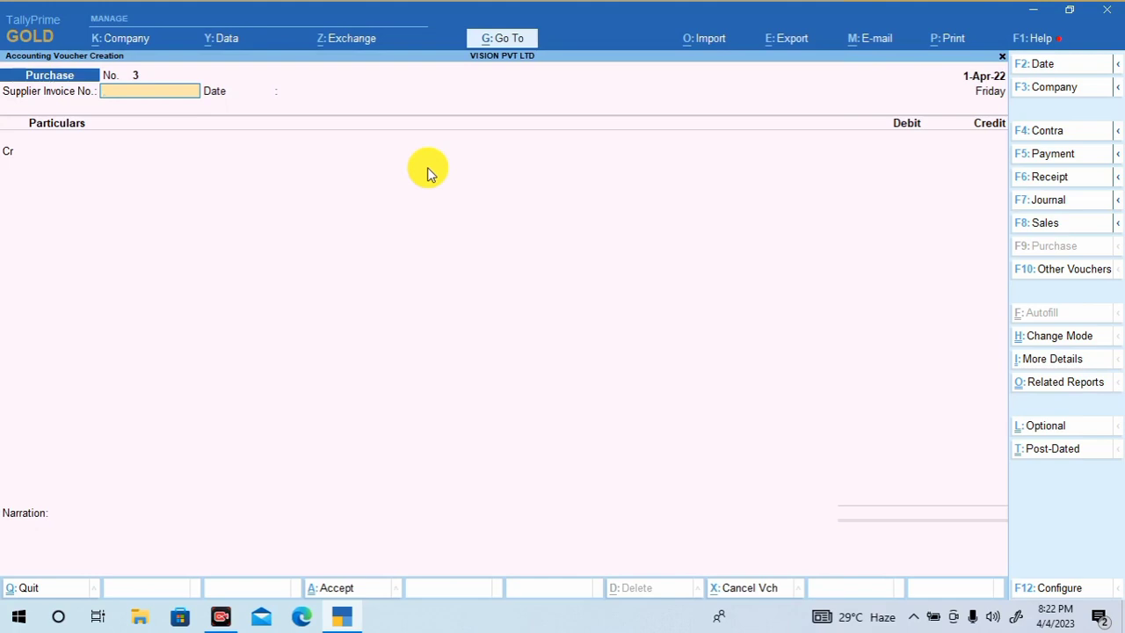
Start a new Sales voucher and change its mode to As Voucher.
key(F8)
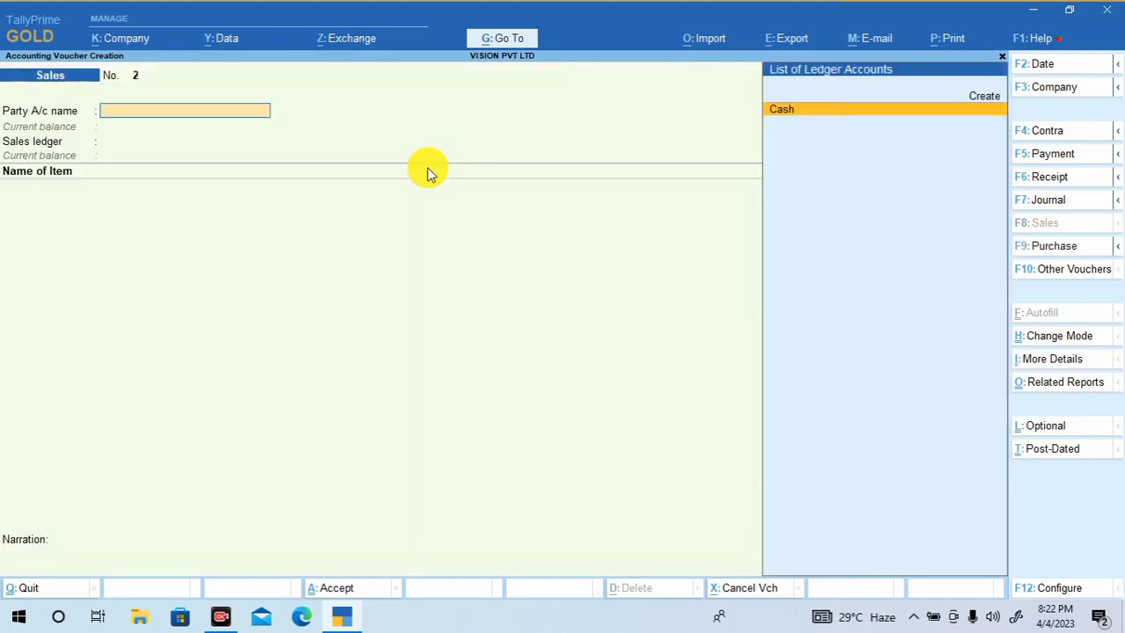
click(1052, 342)
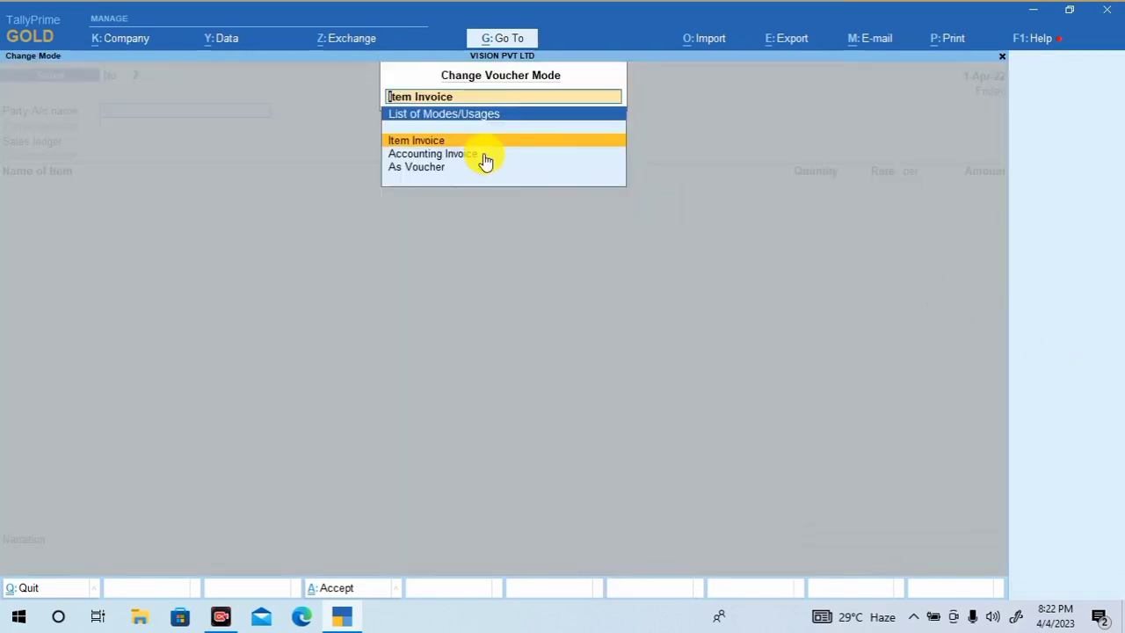
click(429, 168)
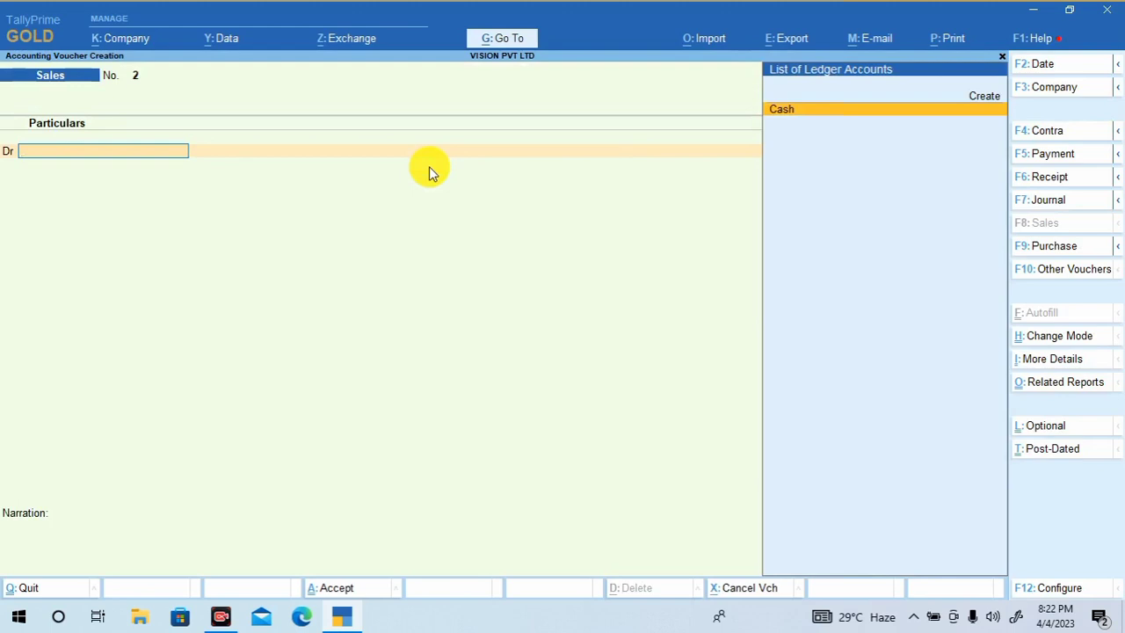
Debit the Cash ledger with 1,500 in the sales voucher, accepting the default dispatch and party details.
key(Return)
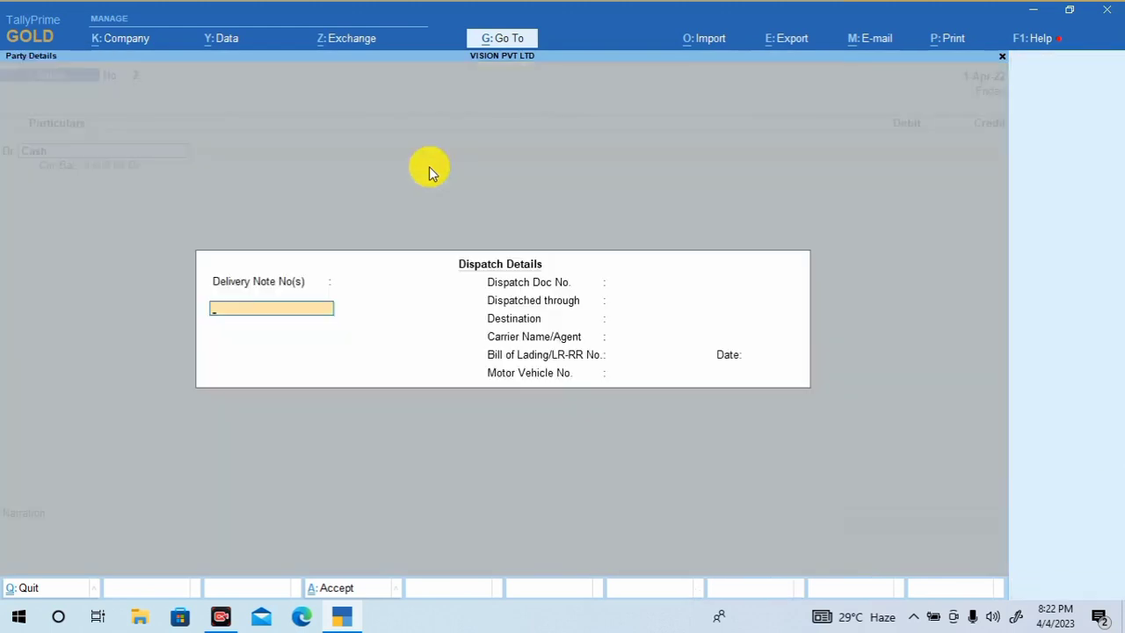
key(ctrl+a)
key(ctrl+a)
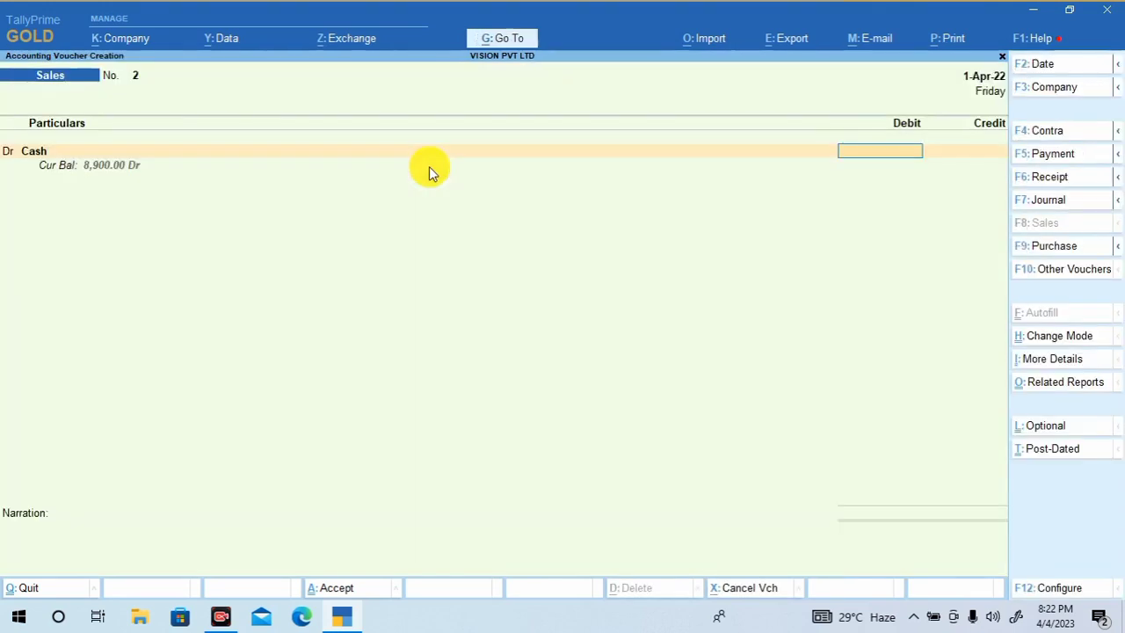
text(1500)
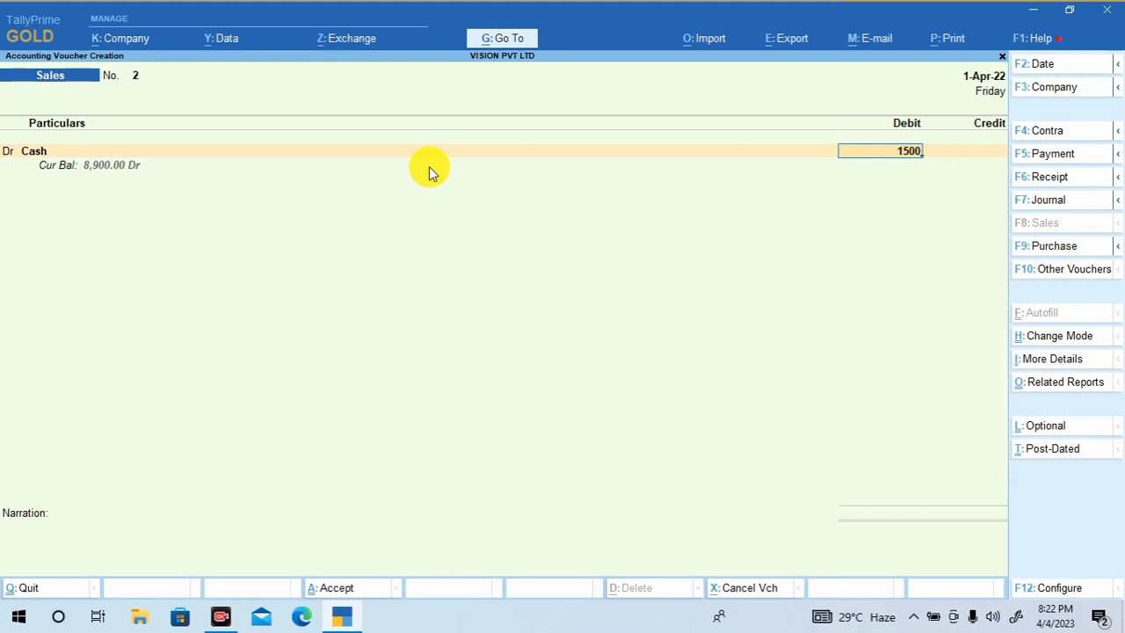
key(Return)
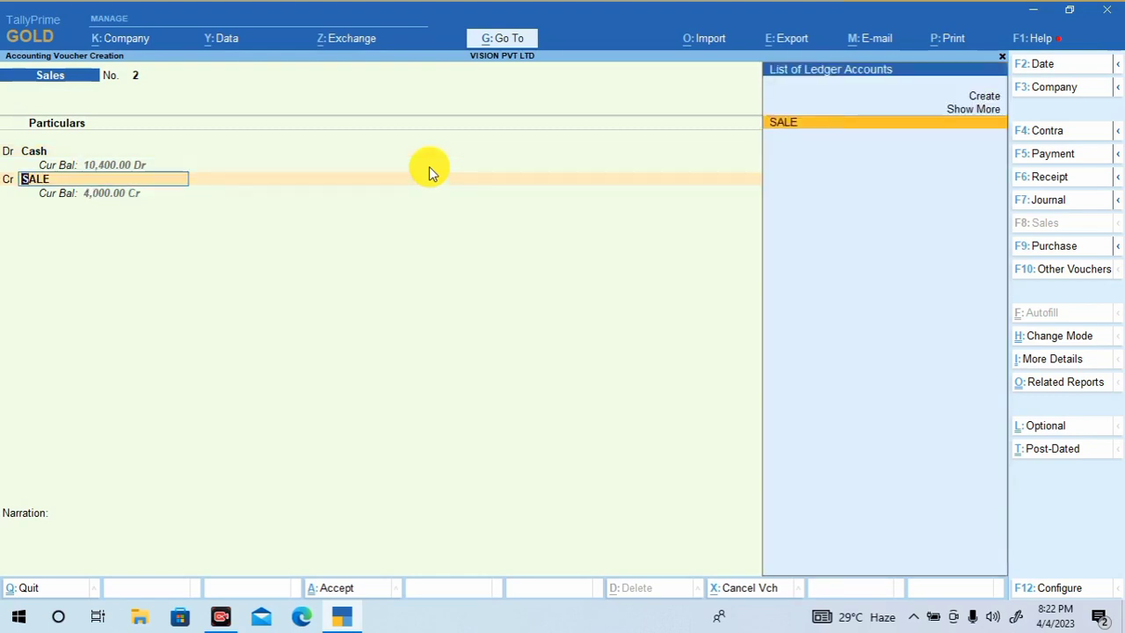
Credit the SALE ledger with 1,500 without allocating inventory items, and save the second sales voucher without a narration.
key(ctrl)
key(Return)
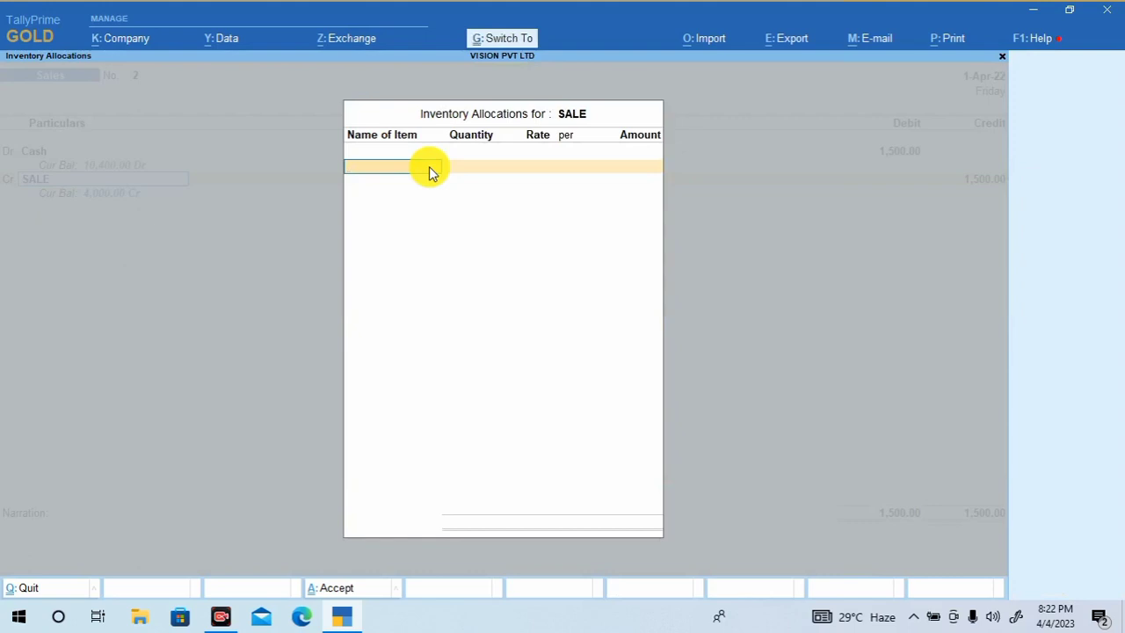
key(Escape)
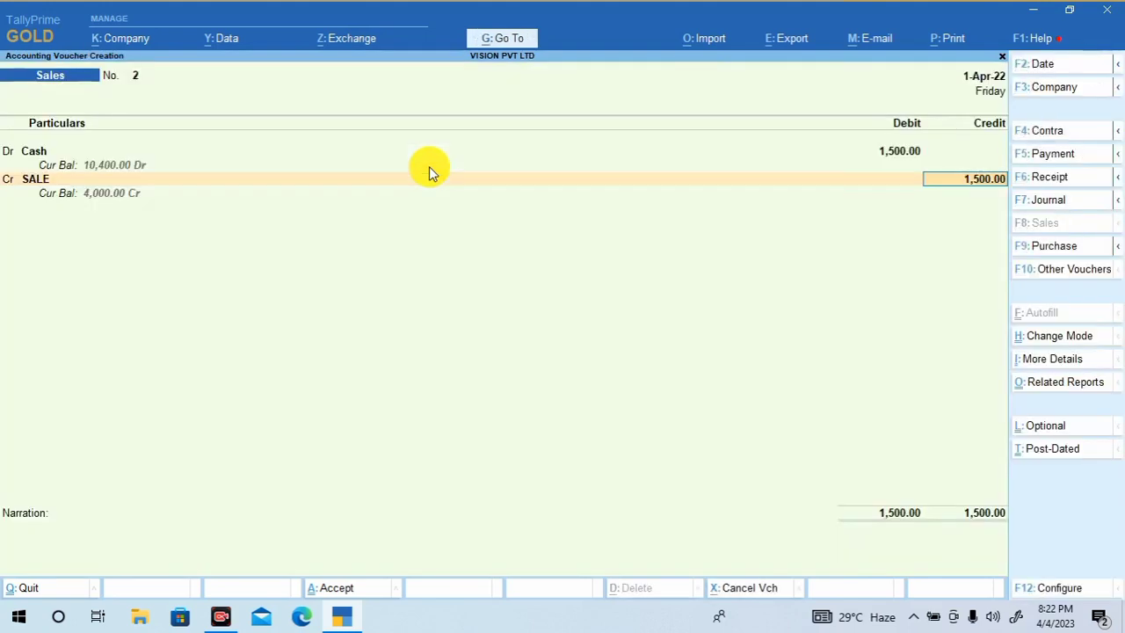
key(ctrl)
key(ctrl+a)
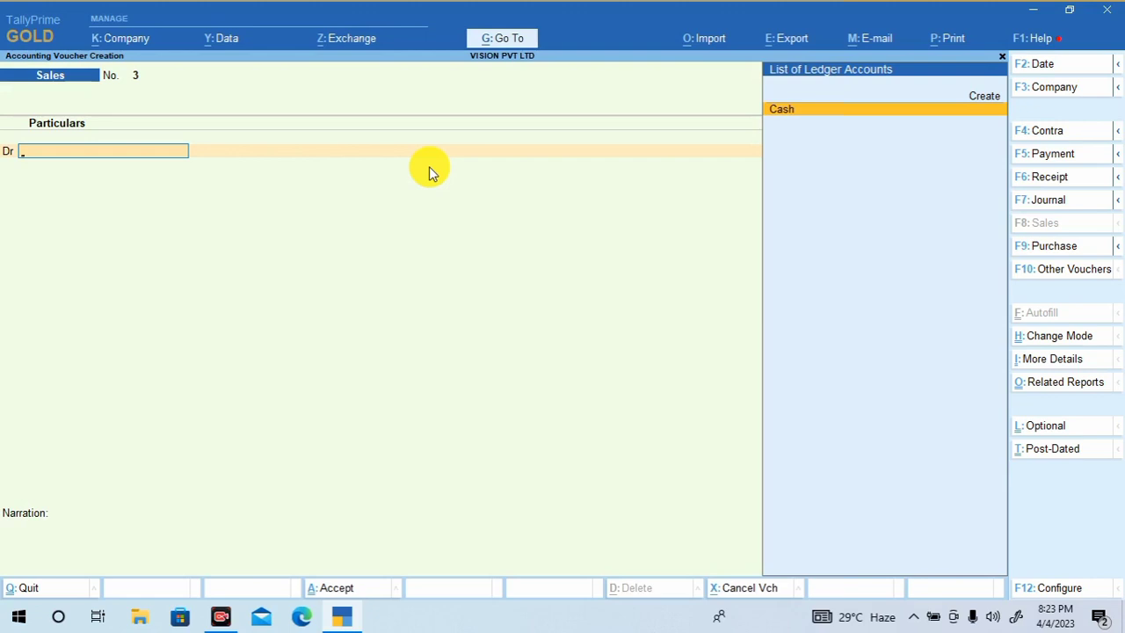
Leave voucher entry and open the Profit & Loss A/c report for VISION PVT LTD.
key(Escape)
key(y)
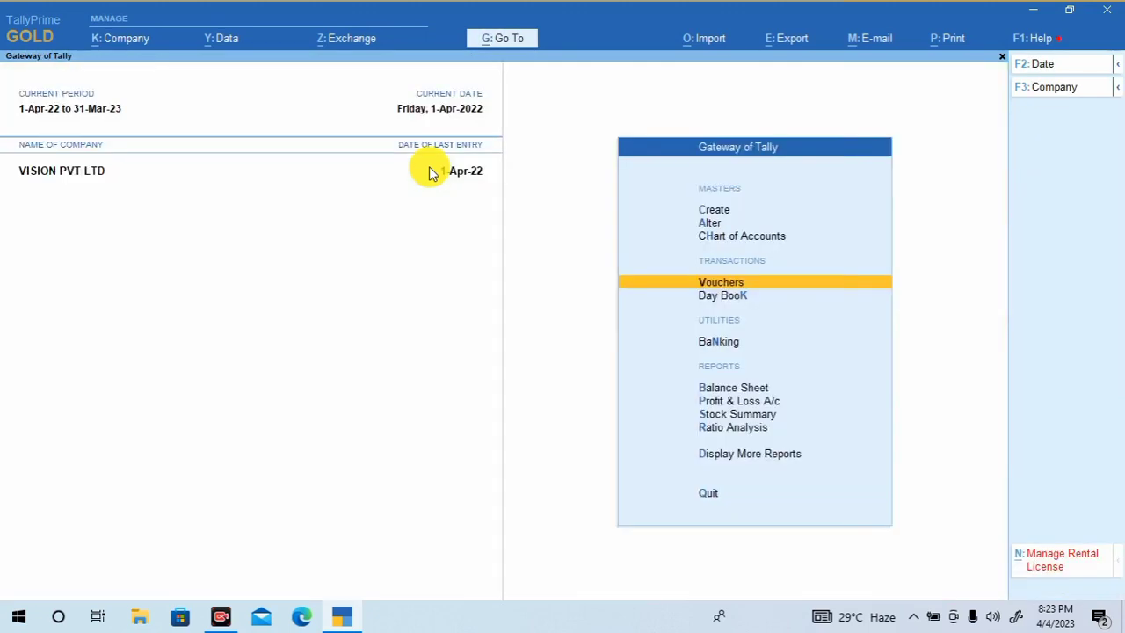
key(Down)
key(Down)
key(Down)
key(Down)
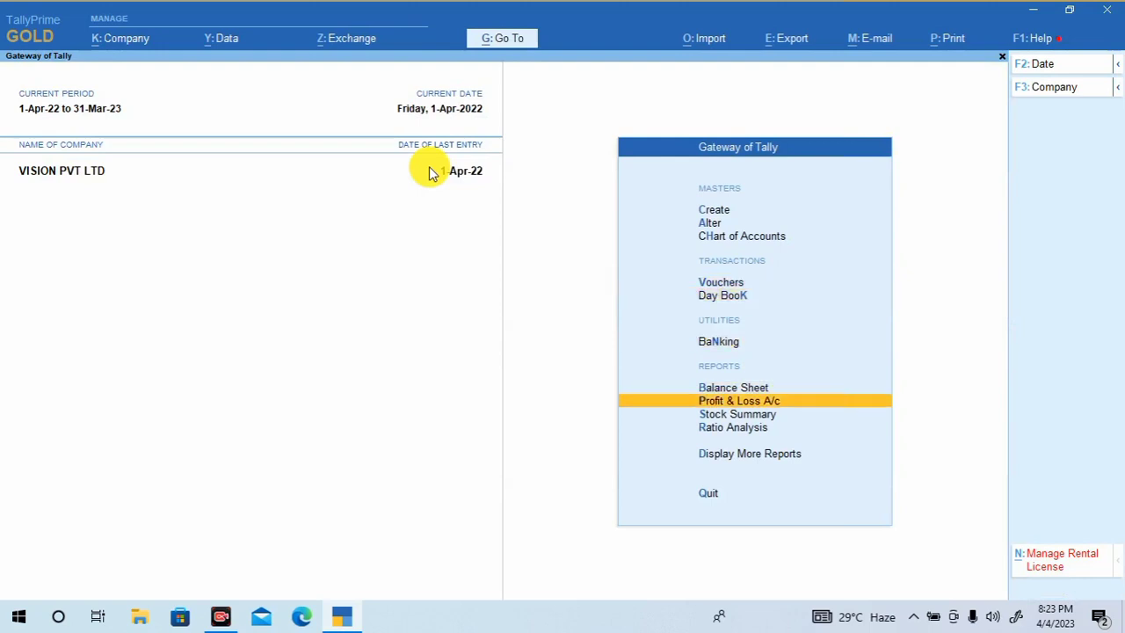
key(Return)
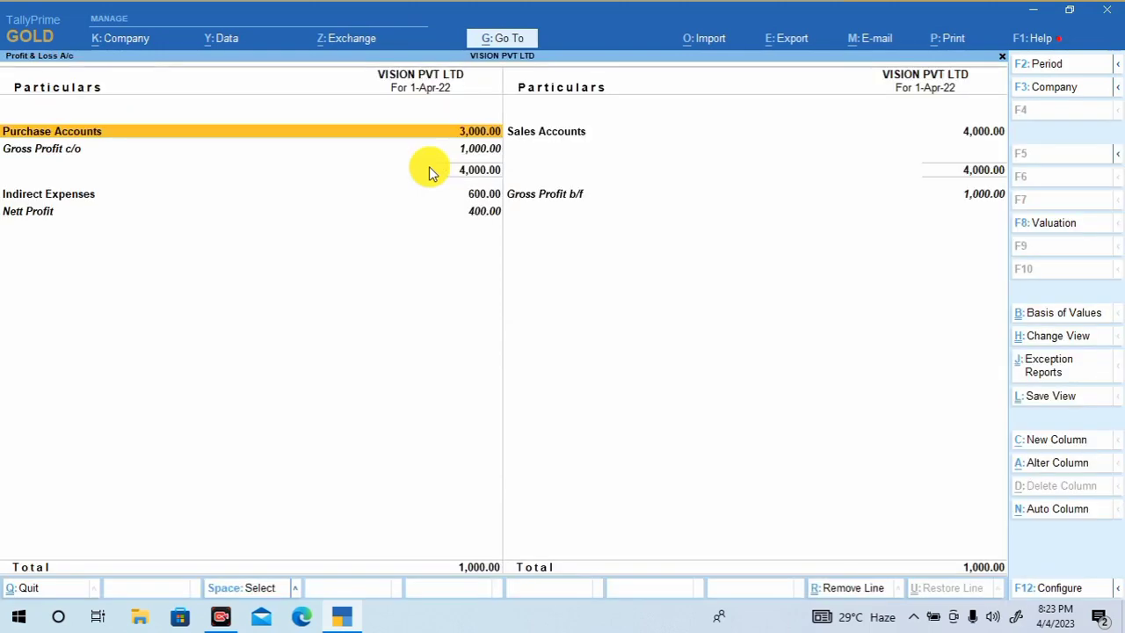